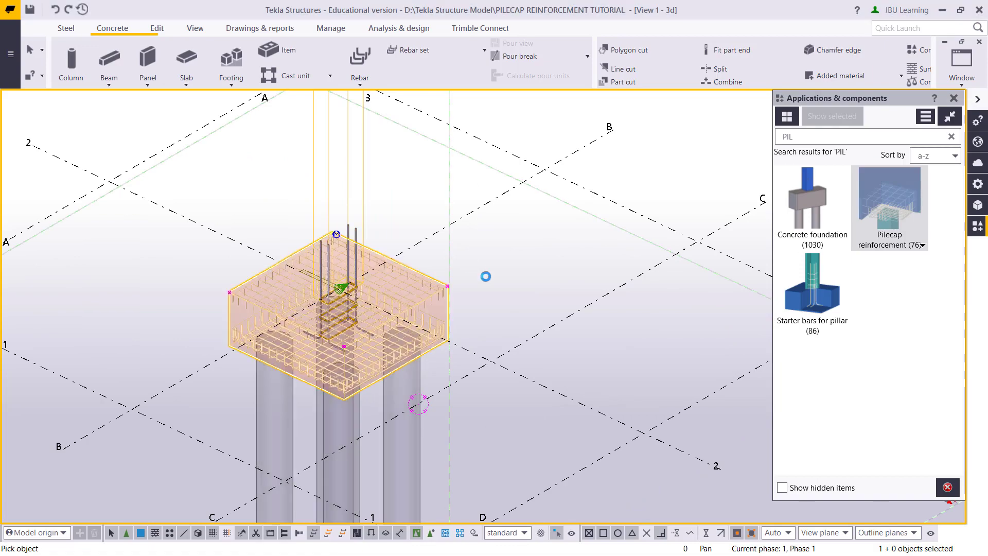
scroll(485, 276, up, 5)
scroll(549, 258, down, 5)
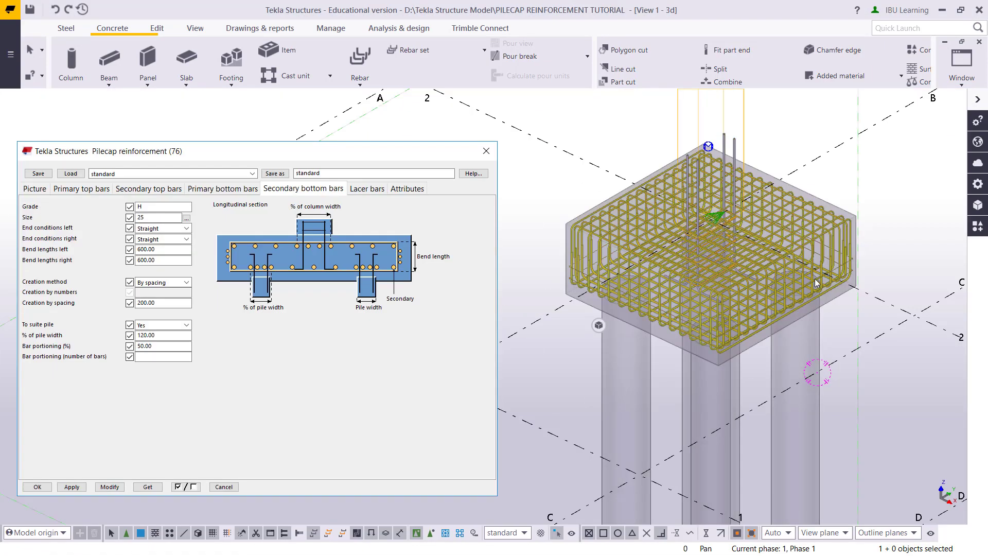
middle_drag(788, 330, 723, 315)
scroll(621, 333, up, 3)
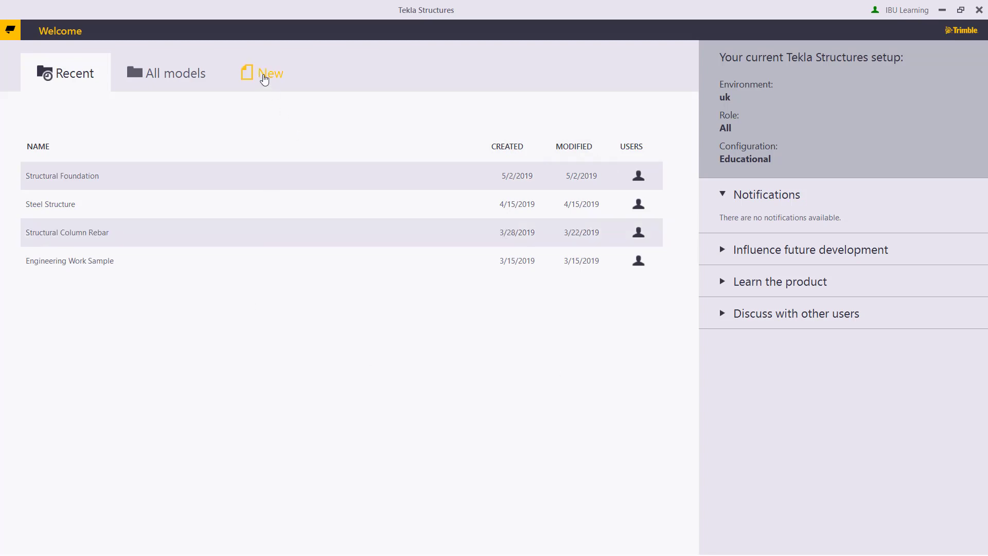
Create a new blank single-user model named PILECAP REINFORCEMENT TUTORIAL in D:\Tekla Structure Model\.
click(264, 80)
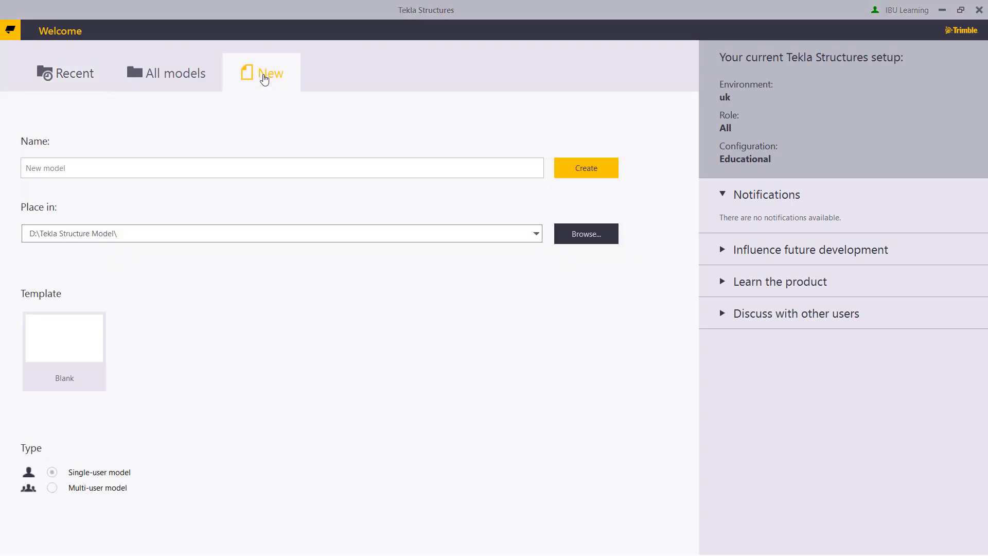
click(127, 164)
drag(127, 164, 11, 172)
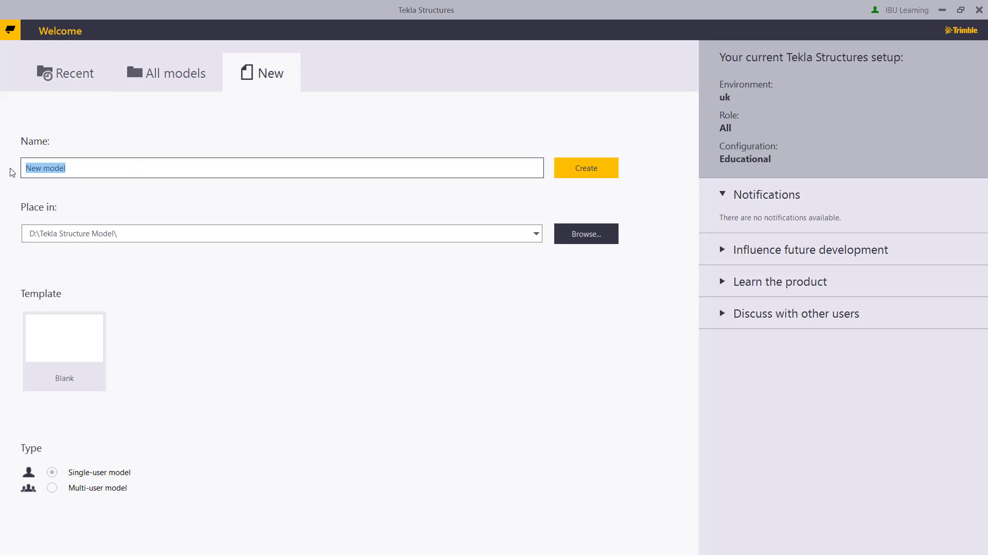
text(Pl)
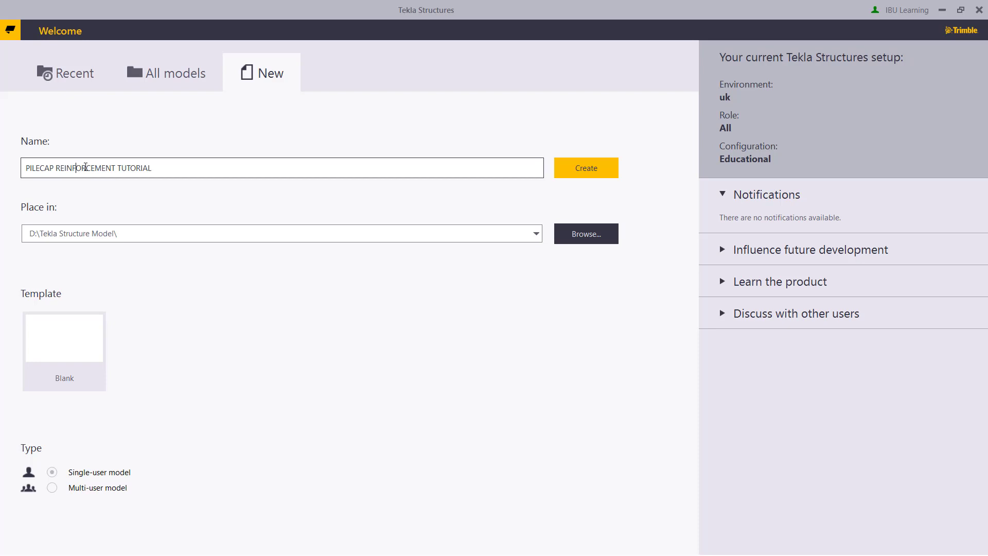
drag(76, 167, 86, 168)
click(568, 173)
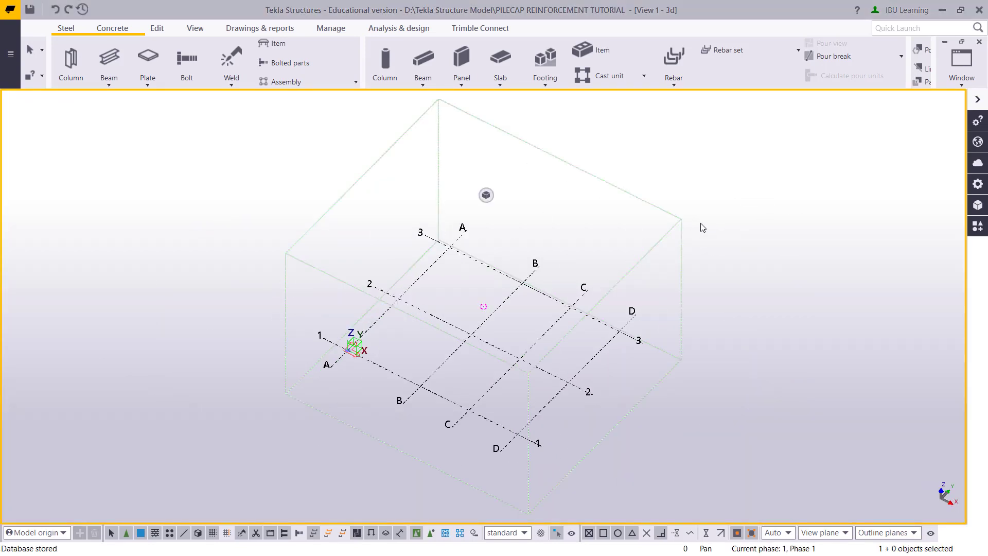
In plan view, place a concrete column with profile 1000*400 and material C30 at the intersection of grid lines B and 2.
key(ctrl+p)
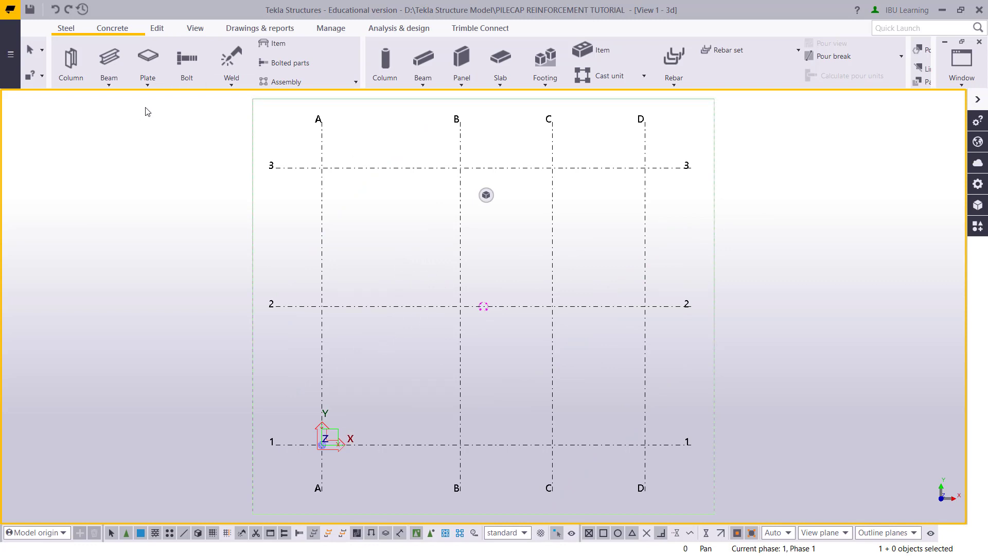
click(112, 29)
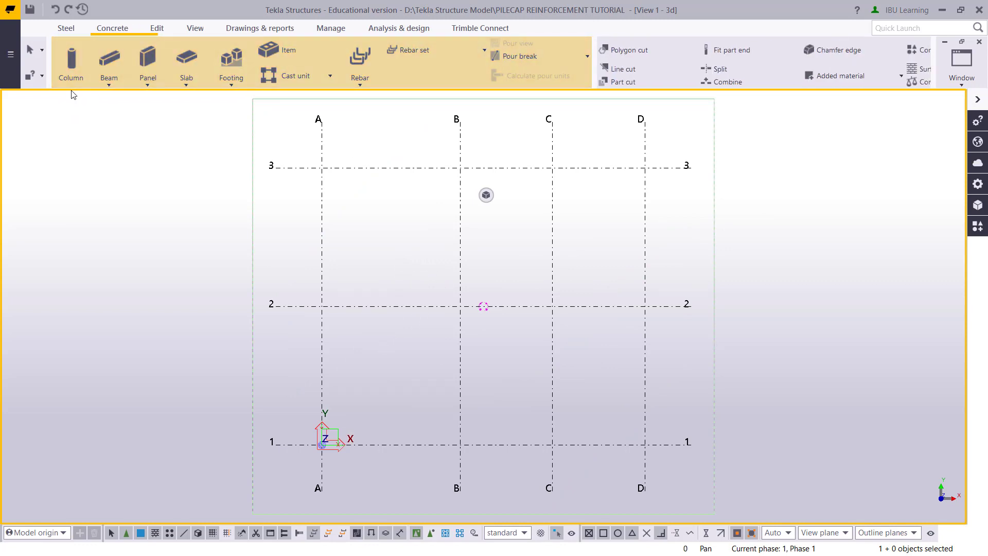
click(71, 62)
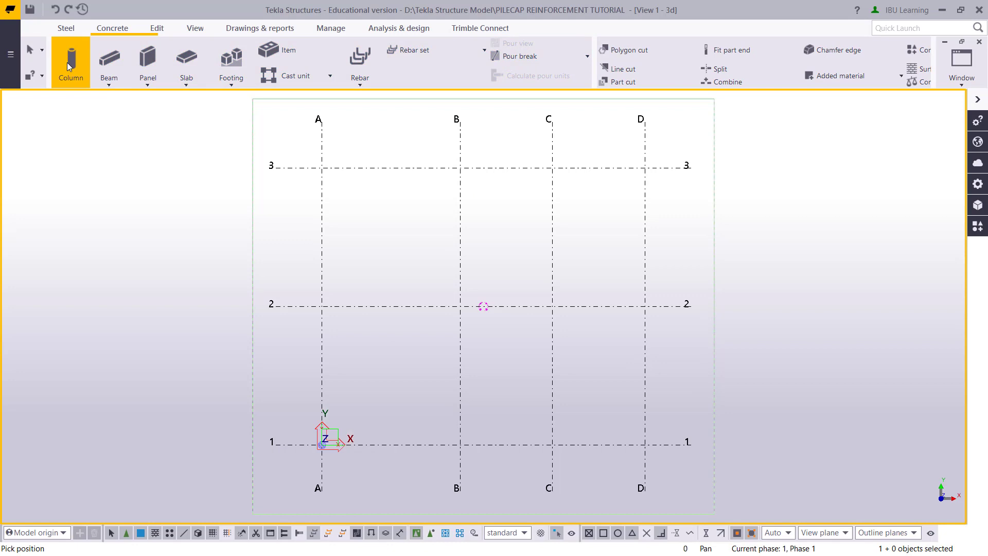
double_click(69, 66)
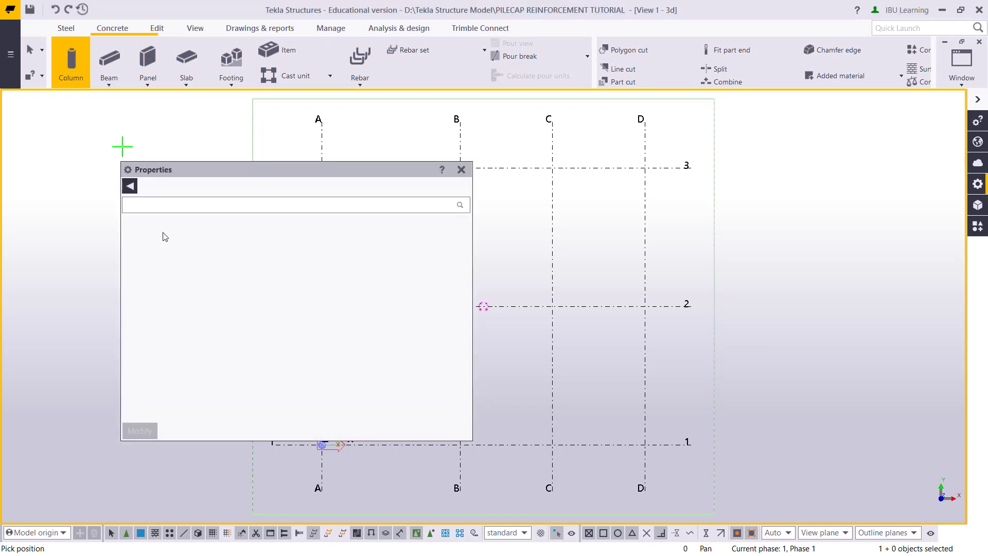
drag(224, 170, 232, 159)
click(225, 246)
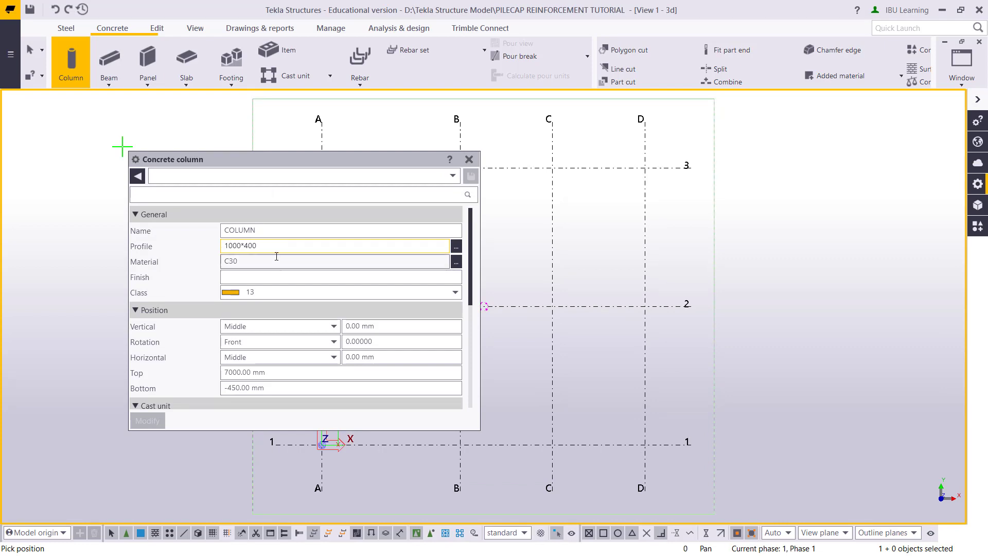
key(Tab)
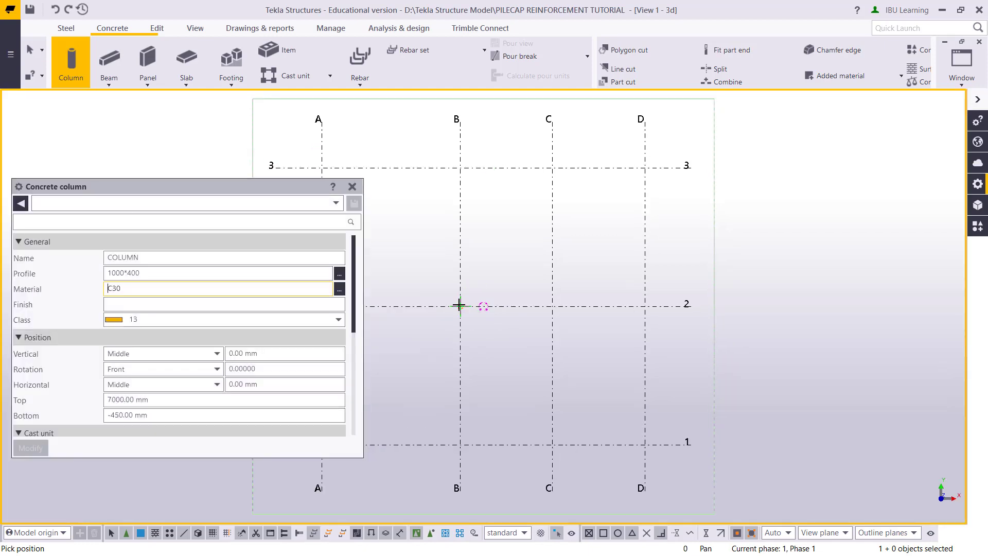
click(460, 306)
scroll(459, 315, up, 7)
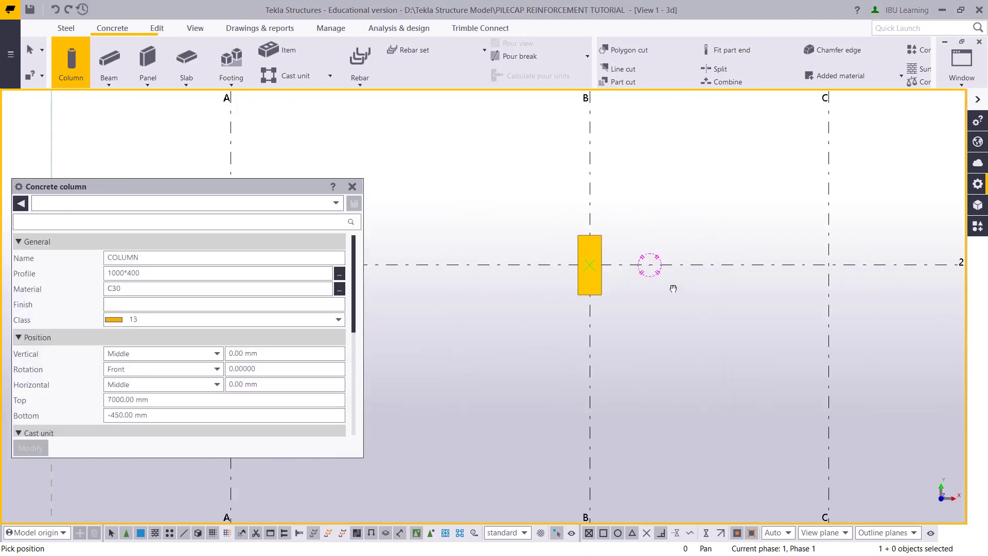
key(Escape)
middle_drag(718, 245, 611, 272)
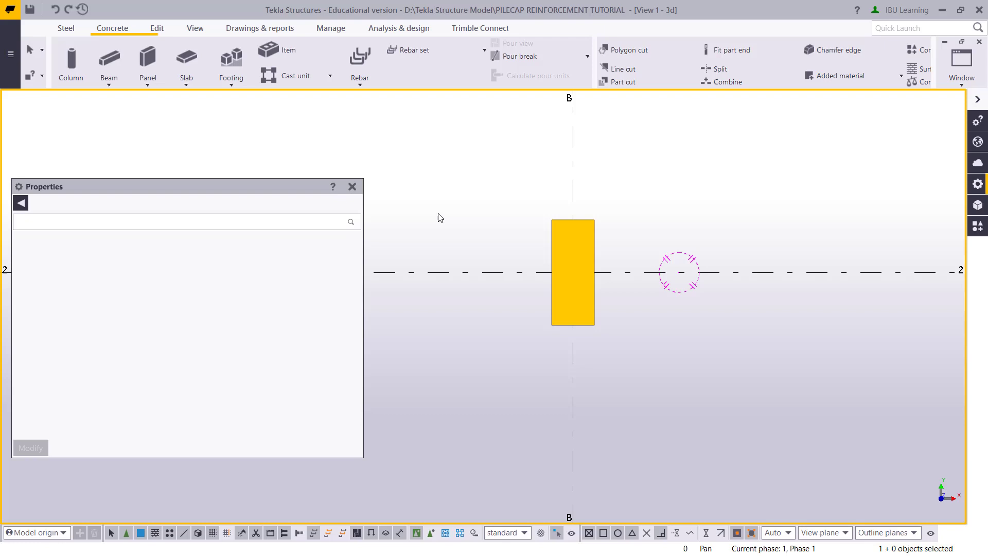
click(354, 186)
Set the bottom level of the column at grid B-2 to 0 mm and apply the modification.
middle_drag(480, 211, 375, 227)
scroll(375, 227, down, 2)
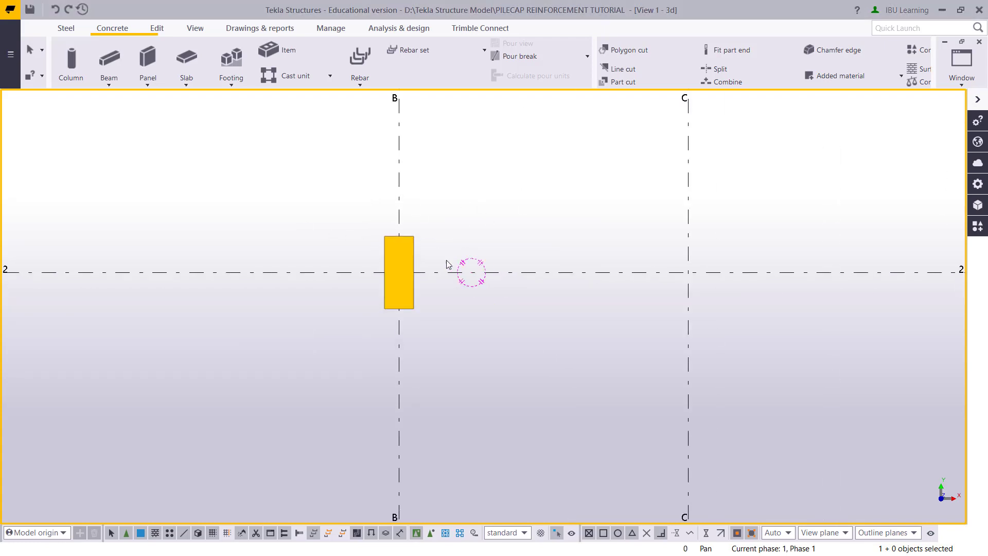
double_click(408, 252)
middle_drag(473, 302, 704, 272)
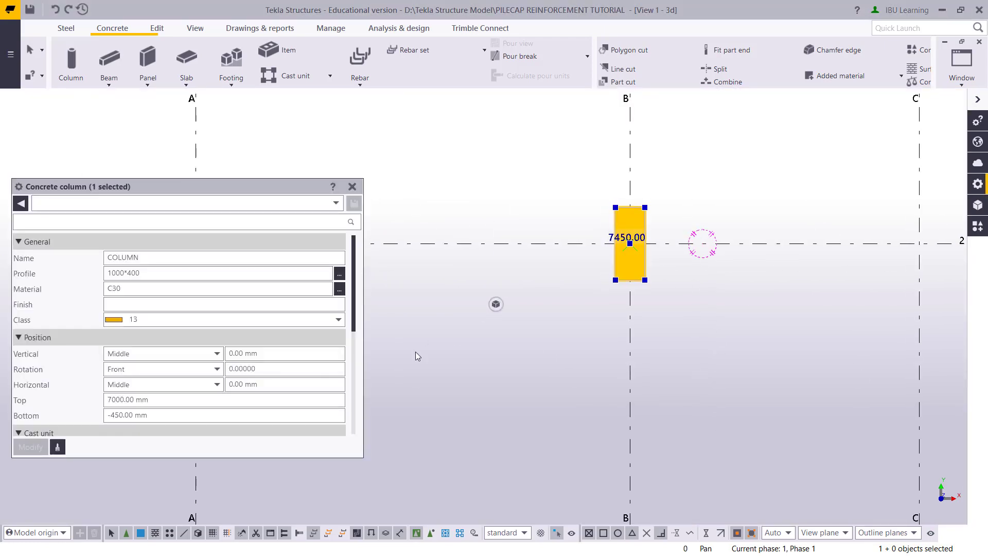
scroll(165, 370, down, 4)
scroll(154, 369, up, 2)
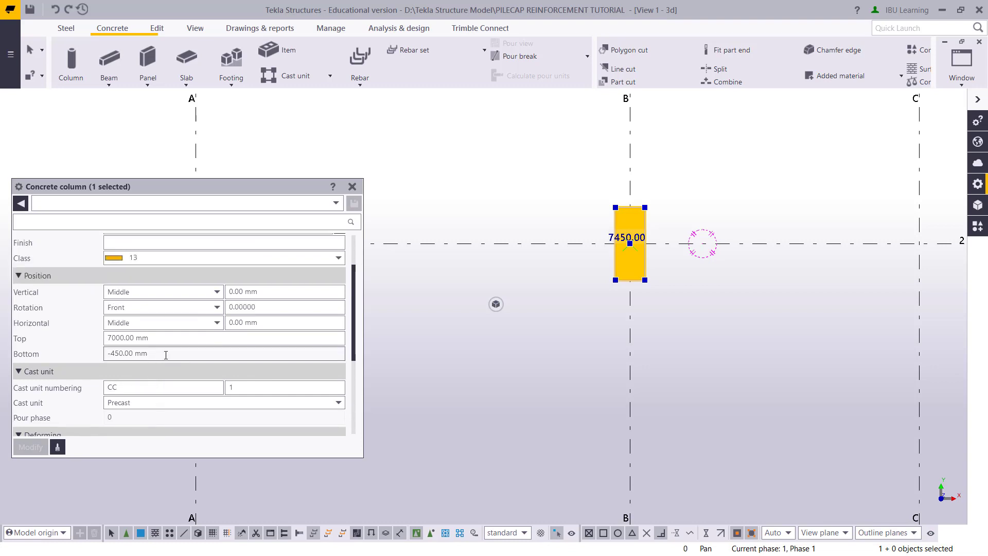
drag(166, 355, 78, 353)
text(0)
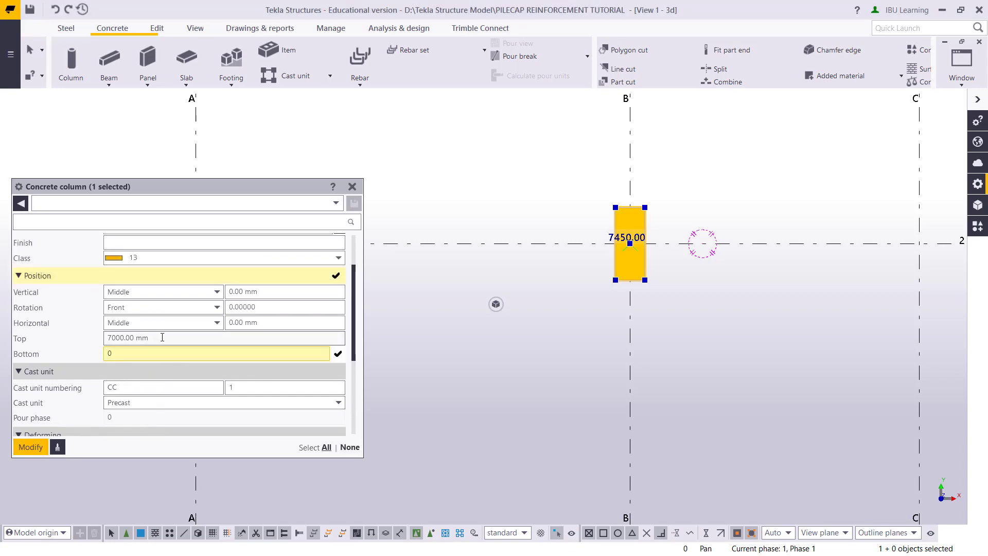
drag(162, 337, 102, 339)
click(30, 446)
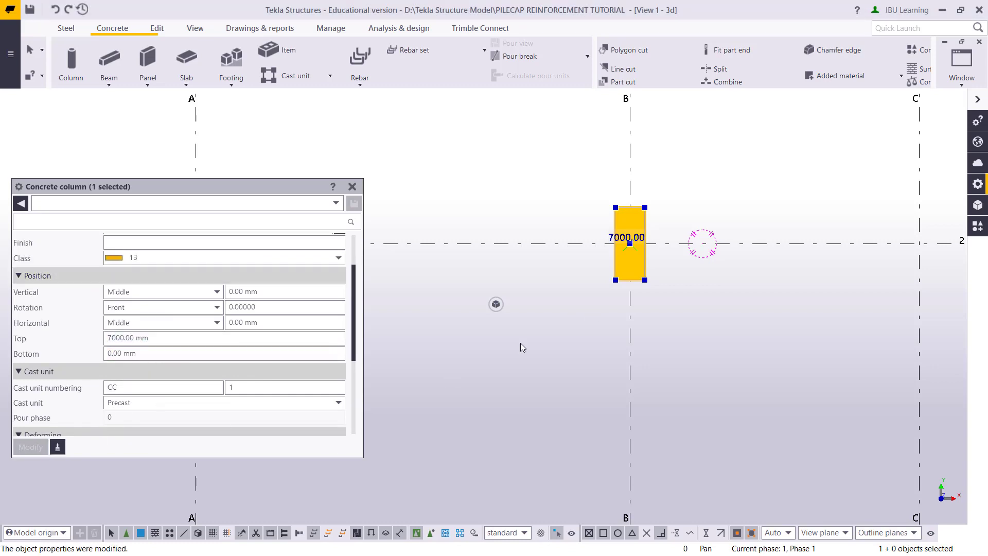
click(352, 187)
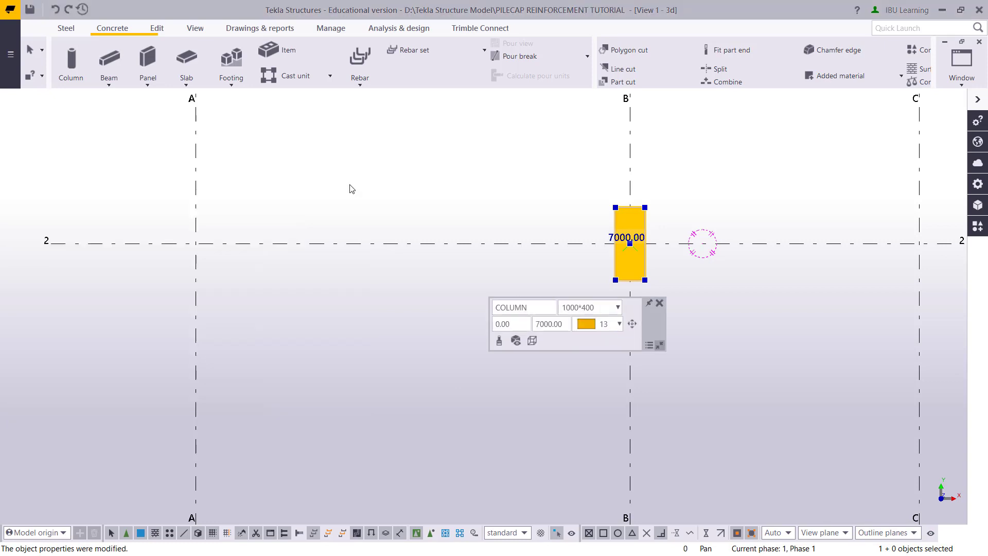
Change the column's cast unit type to Cast in place and apply the modification.
double_click(629, 258)
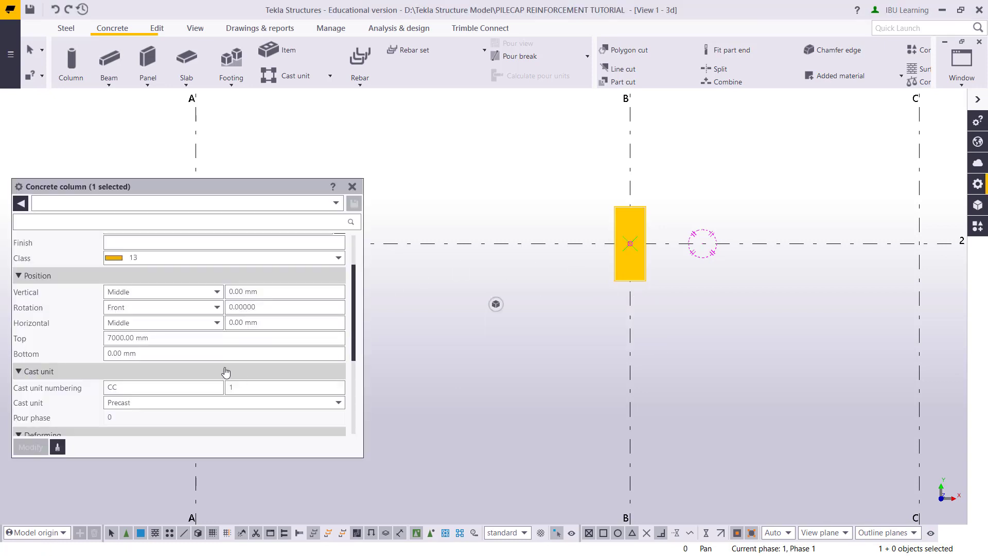
click(150, 404)
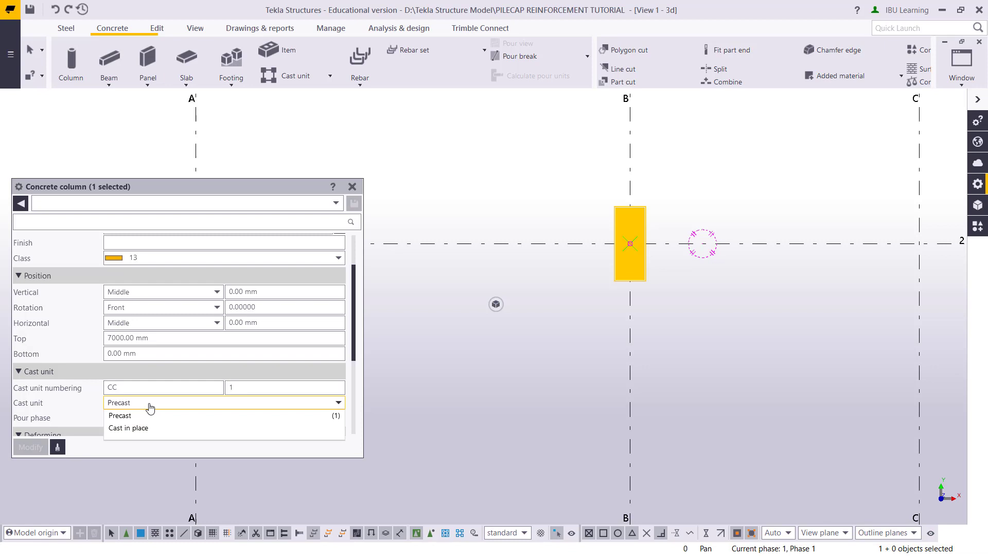
click(139, 429)
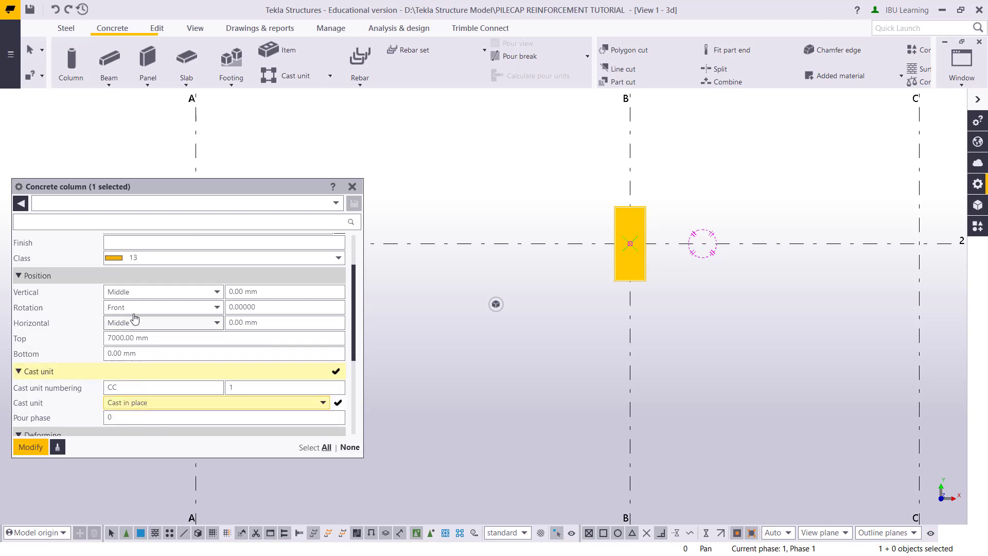
scroll(142, 334, up, 3)
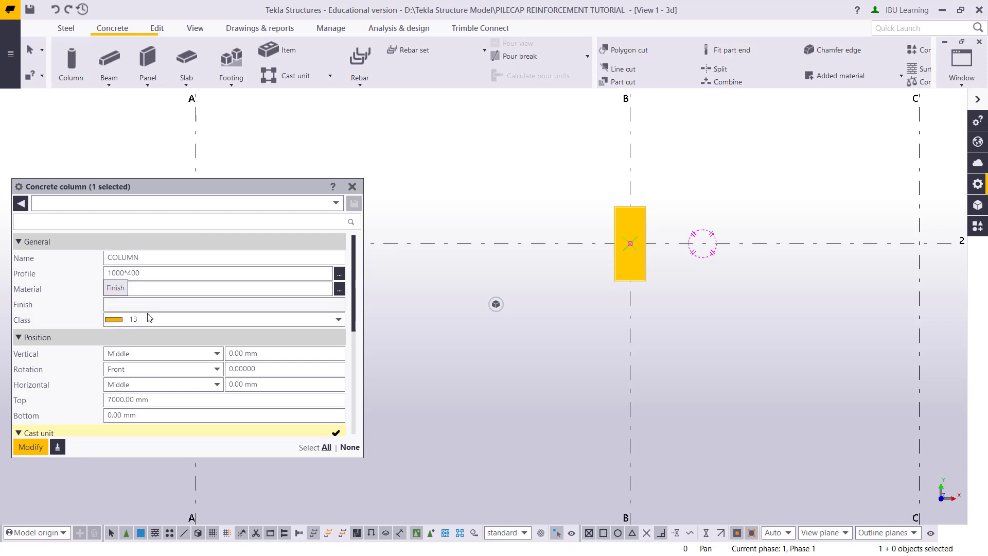
scroll(151, 334, down, 1)
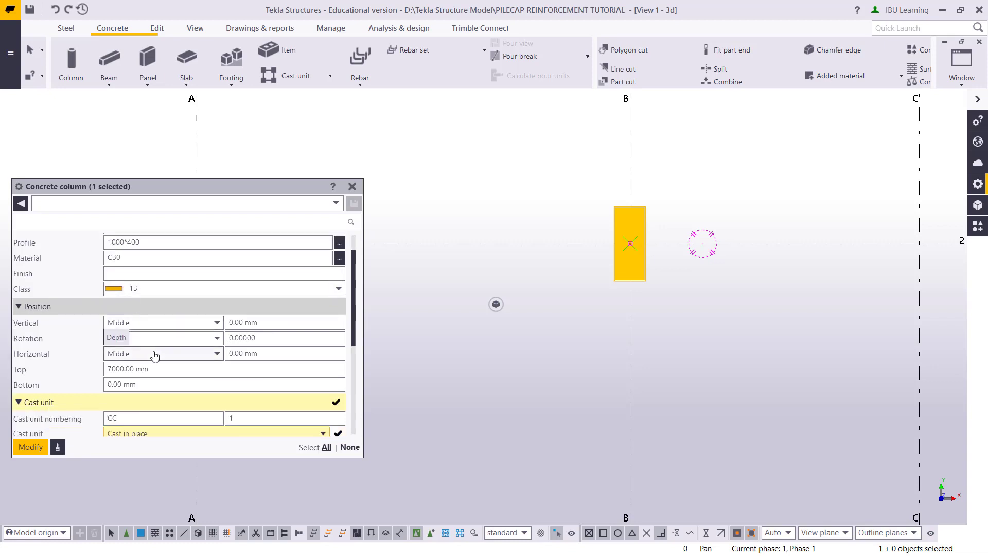
scroll(155, 360, down, 2)
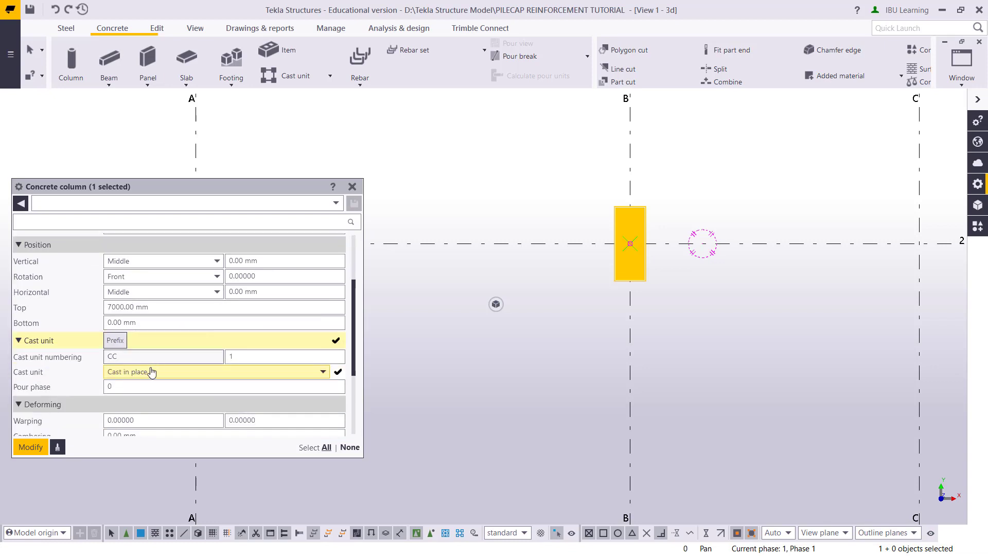
scroll(159, 388, down, 1)
scroll(163, 362, down, 2)
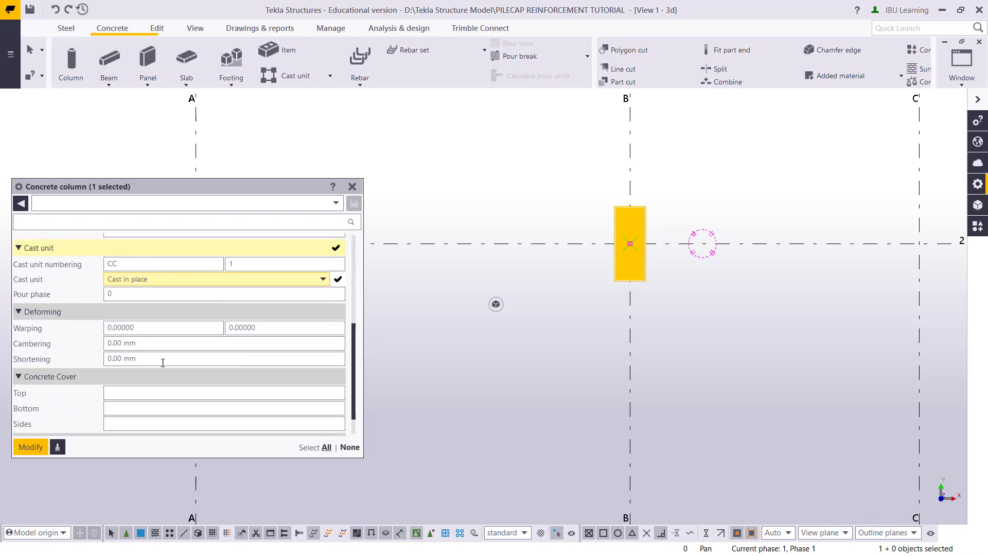
scroll(153, 391, down, 1)
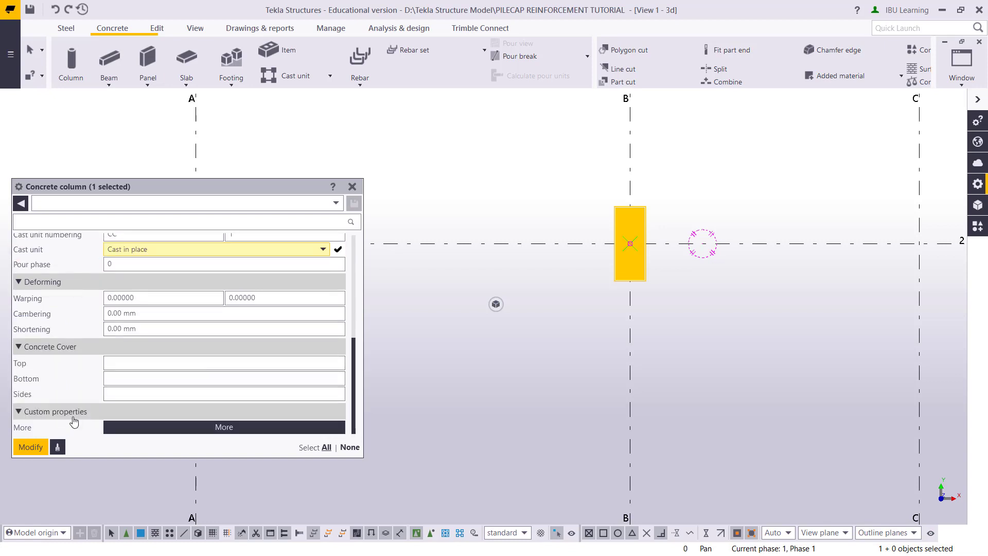
click(24, 448)
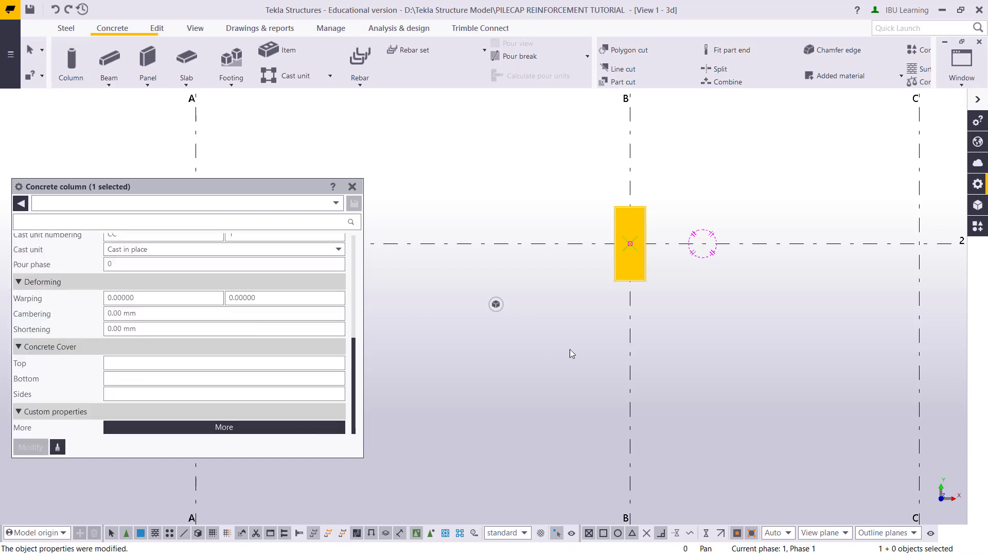
click(352, 186)
scroll(542, 245, up, 2)
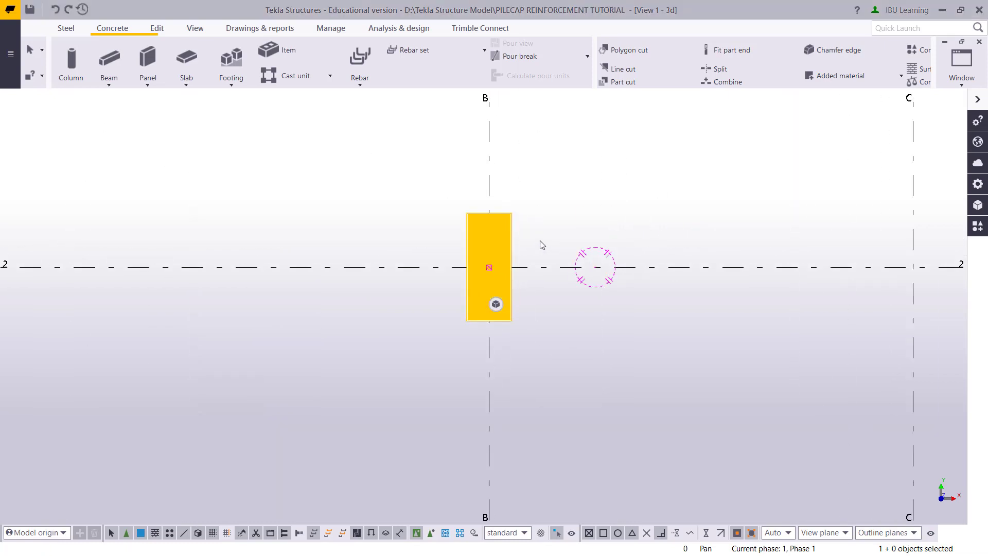
double_click(504, 235)
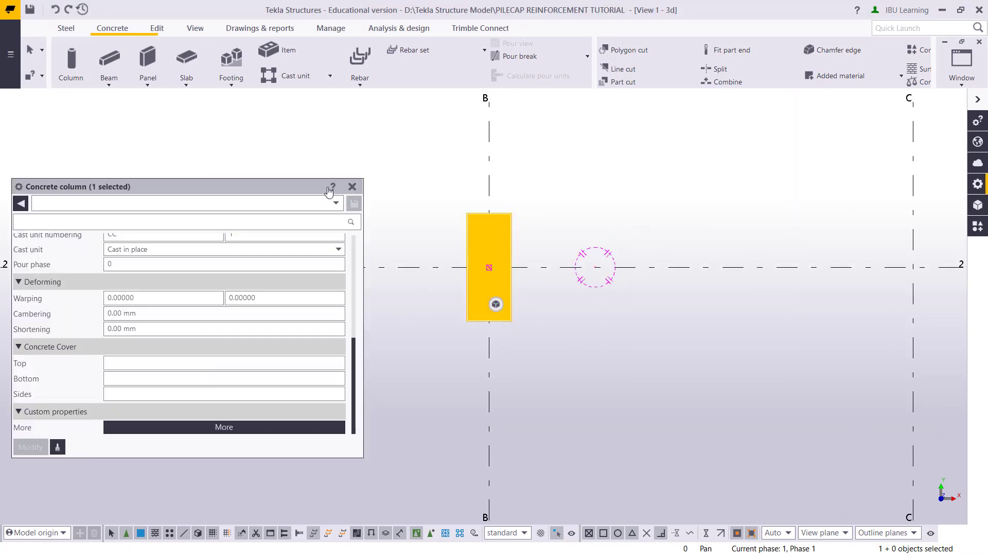
click(351, 186)
Clear the column selection and search the Applications & components catalog for PILE.
scroll(712, 209, down, 1)
middle_drag(712, 209, 617, 225)
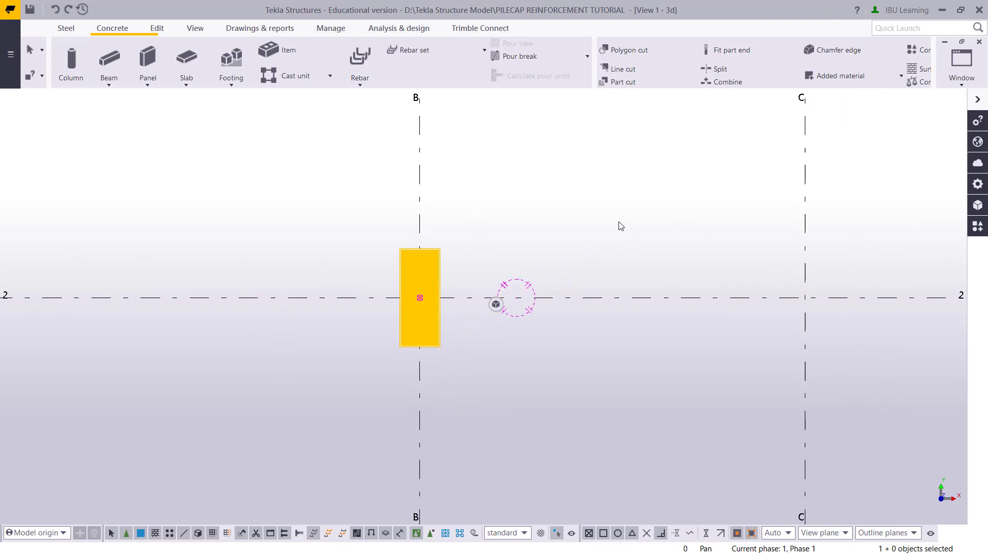
click(562, 229)
scroll(514, 241, down, 1)
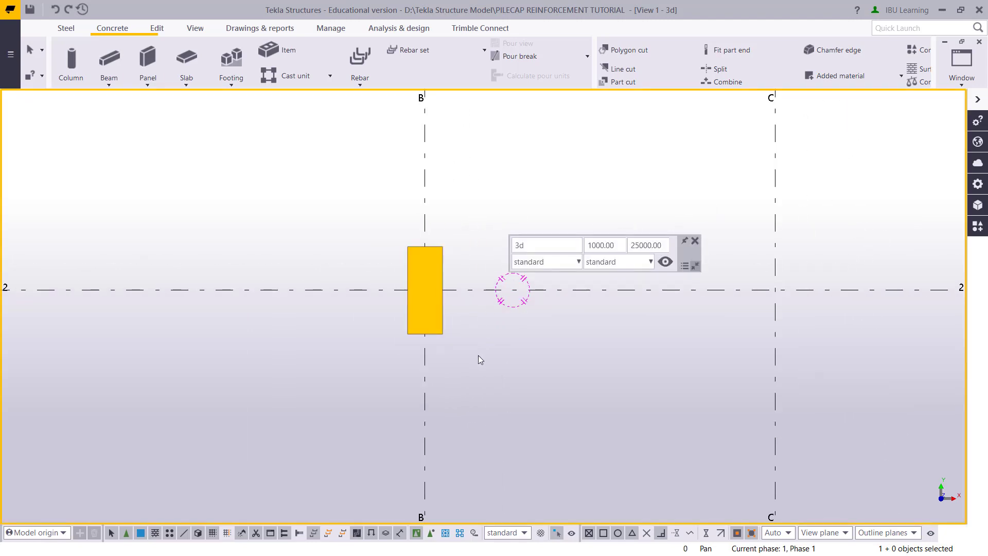
middle_drag(501, 355, 480, 364)
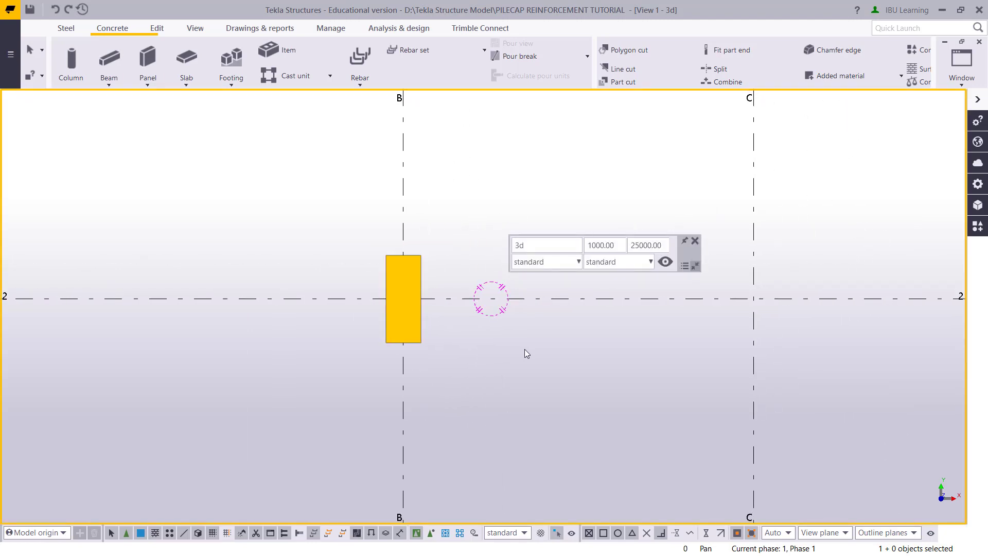
key(ctrl+f)
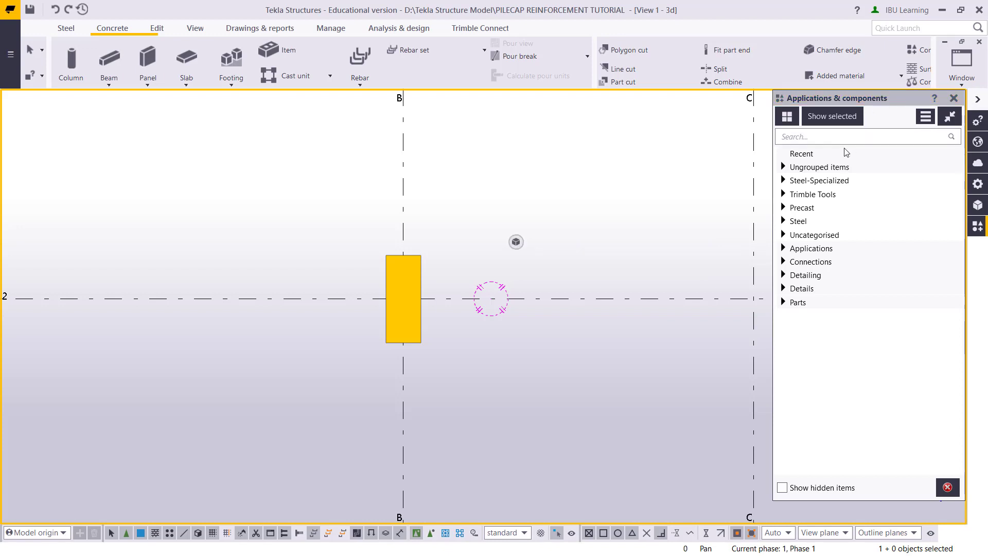
click(815, 137)
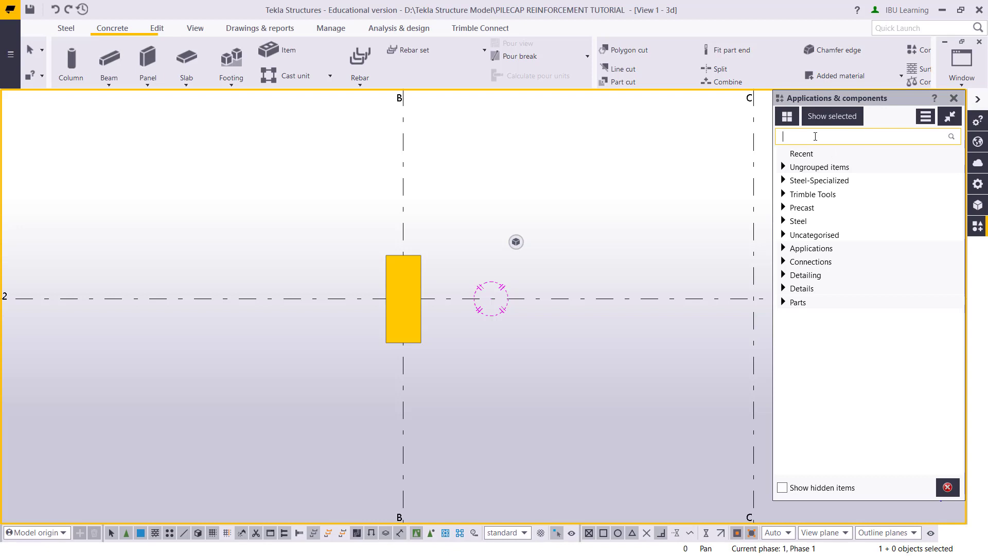
text(PILE)
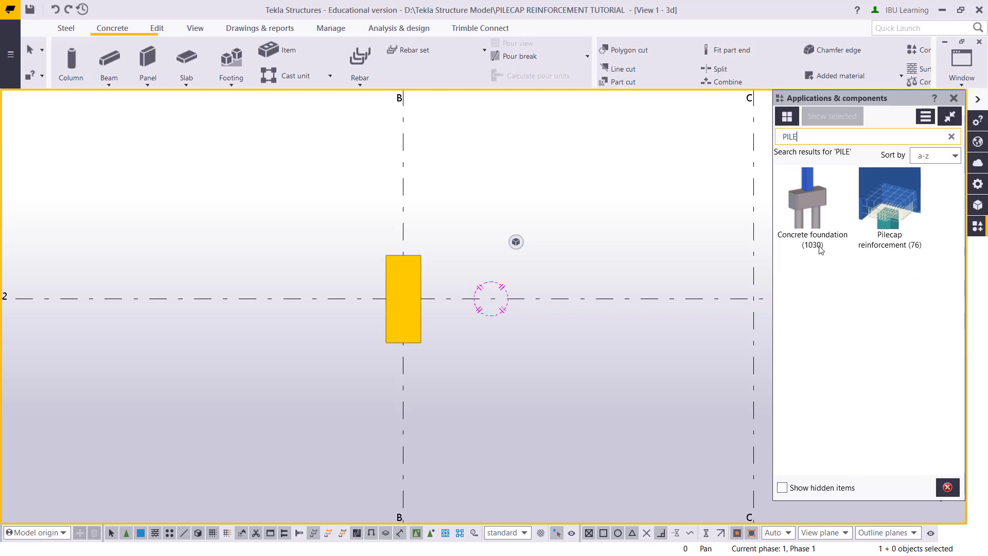
Add the Concrete foundation (1030) component to the column at grid B-2, then end the command.
click(811, 200)
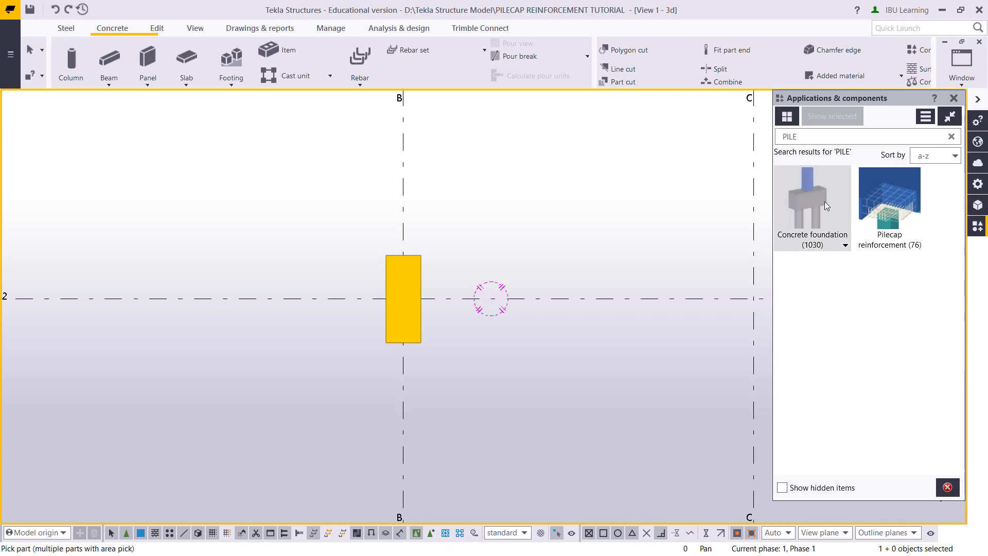
click(418, 313)
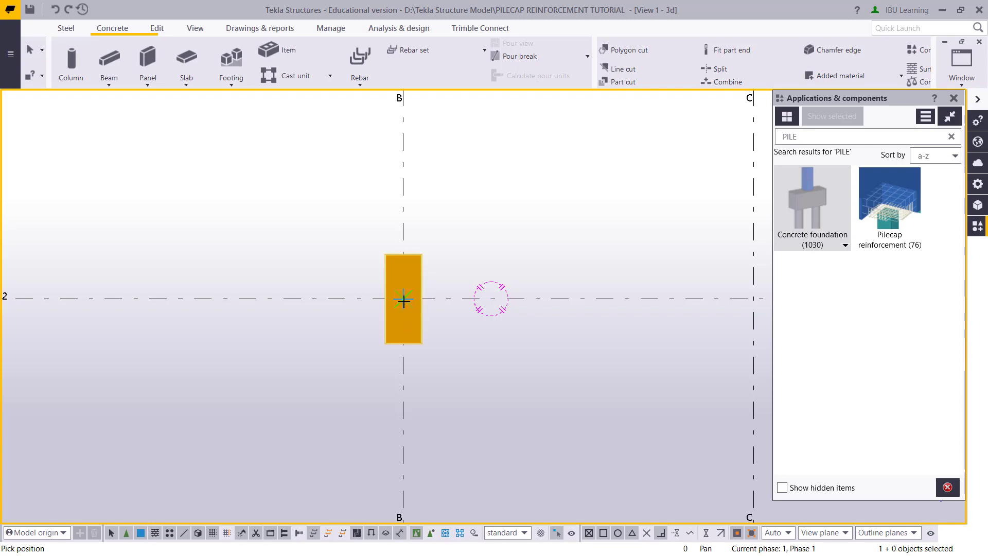
click(324, 305)
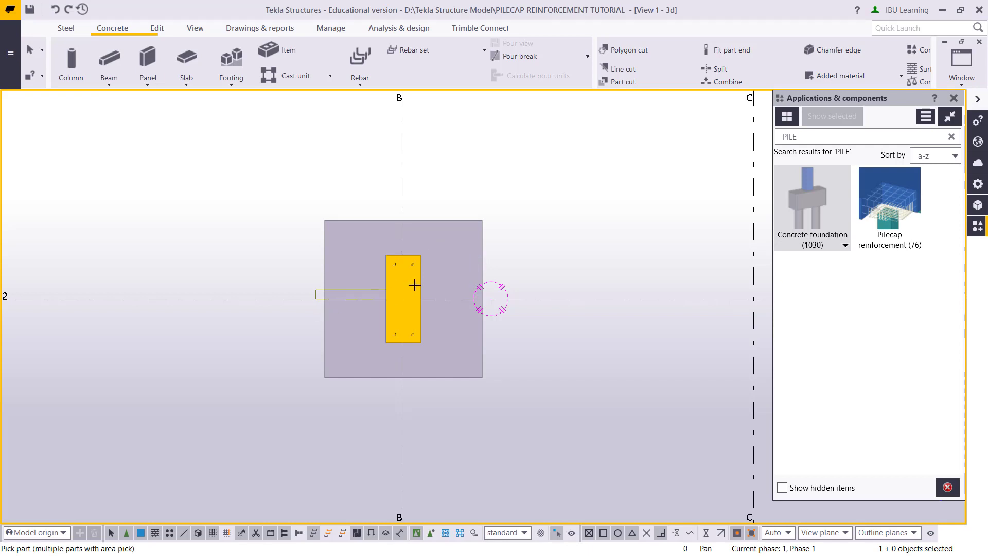
scroll(449, 313, down, 3)
right_click(486, 216)
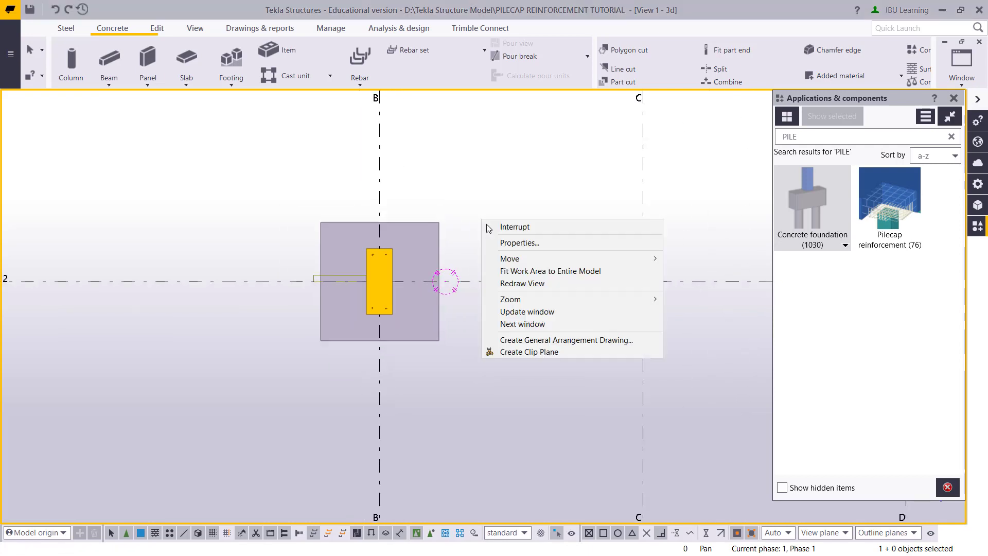
click(508, 227)
Check the foundation in 3D, return to plan view and measure the pile cap's width along its upper edge.
ctrl+middle_drag(433, 255, 412, 288)
middle_drag(424, 355, 424, 297)
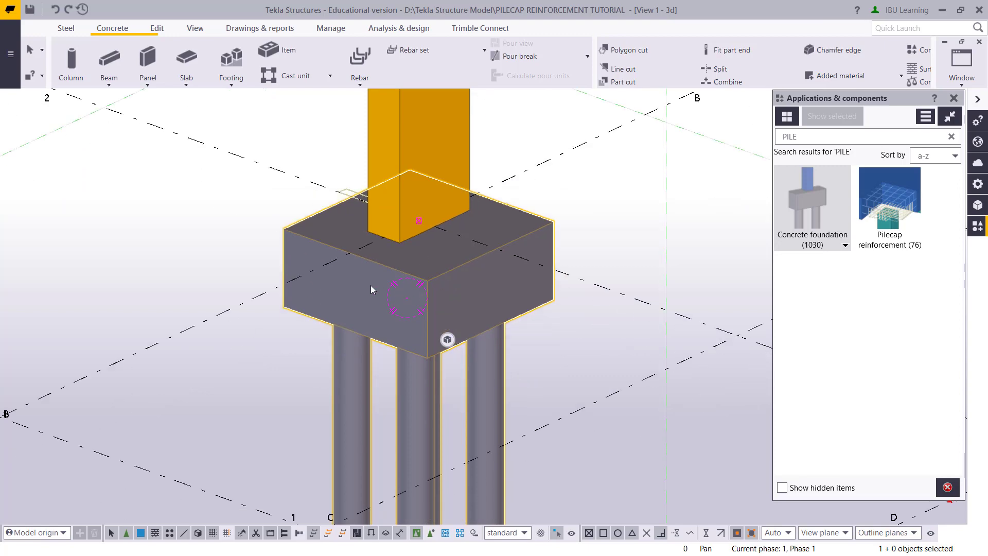
ctrl+middle_drag(415, 340, 387, 336)
ctrl+middle_drag(408, 279, 415, 293)
key(ctrl+p)
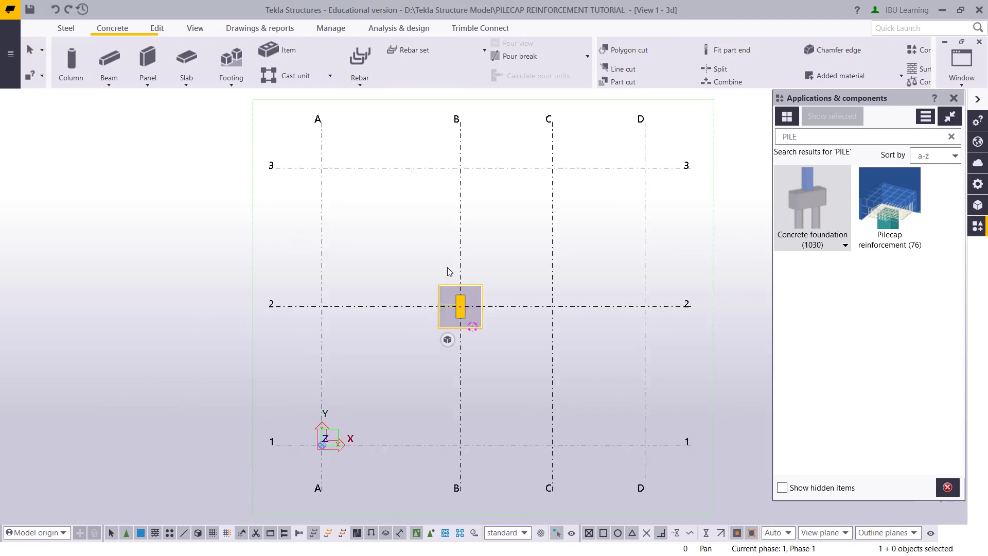
scroll(447, 273, up, 5)
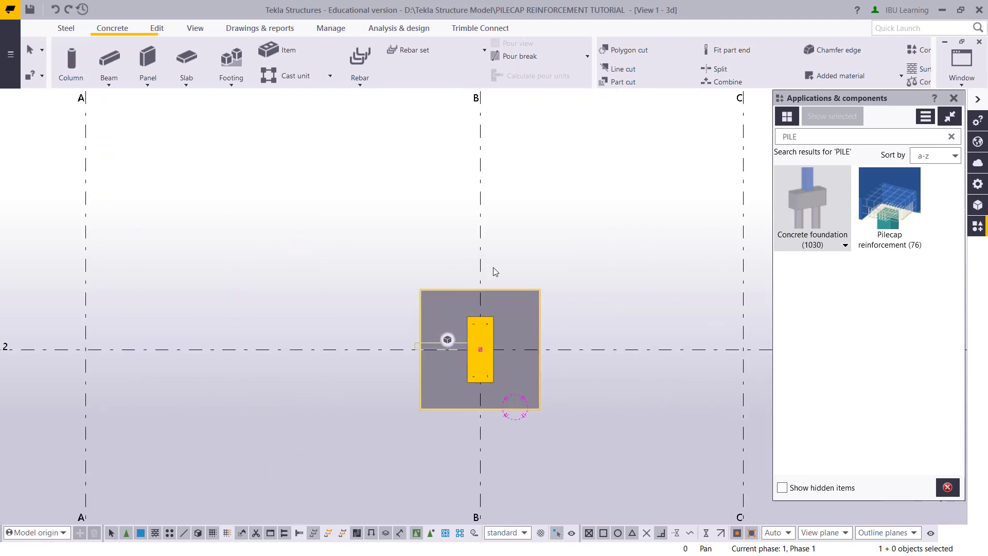
click(193, 28)
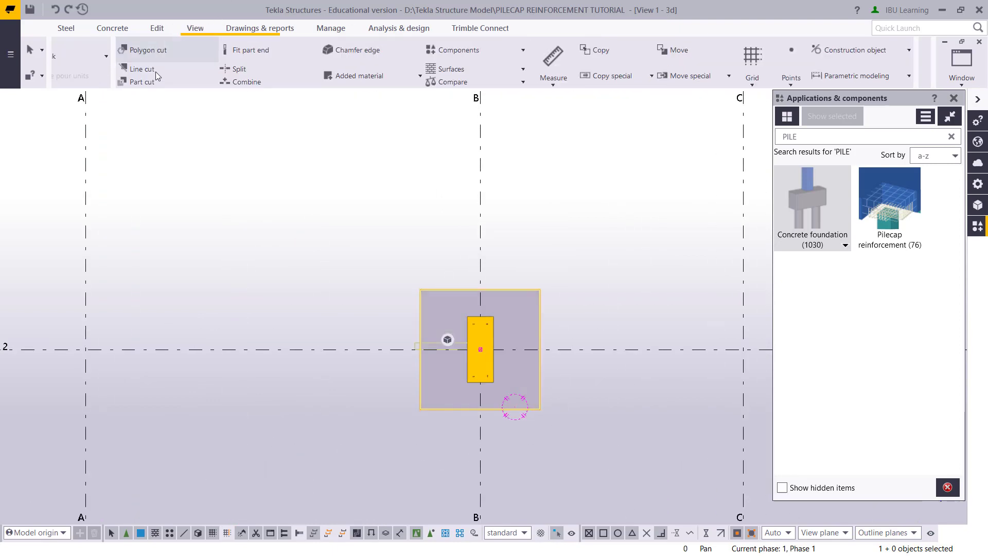
click(160, 31)
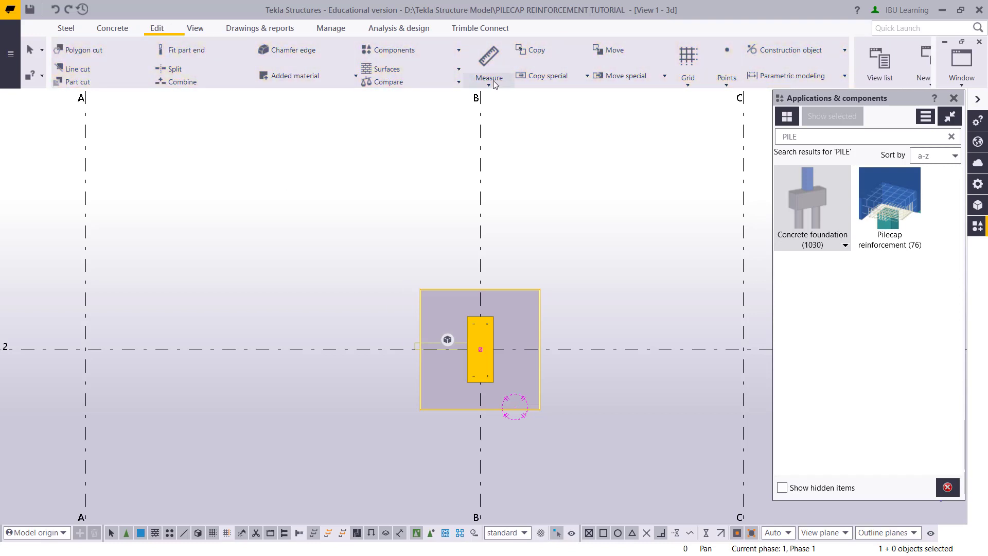
click(493, 85)
click(499, 104)
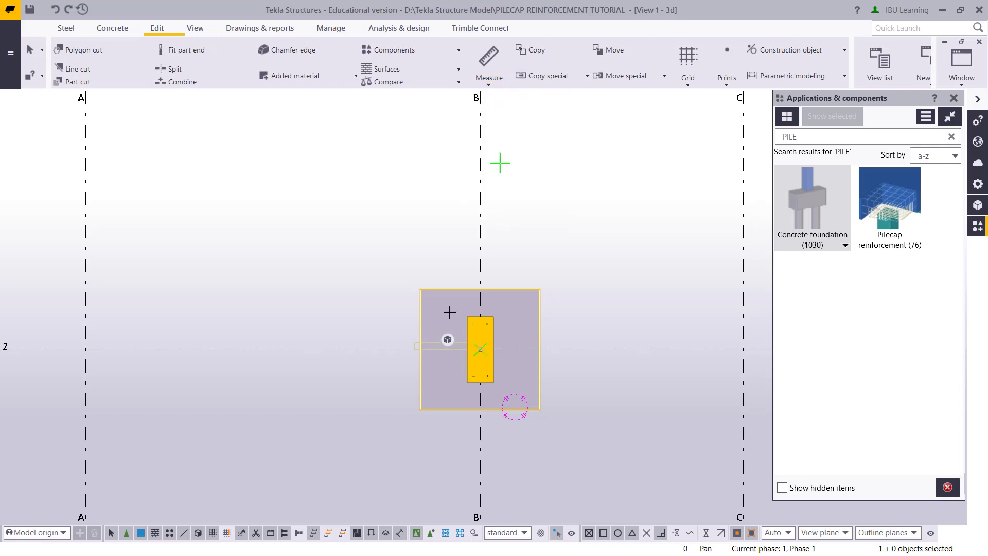
click(421, 290)
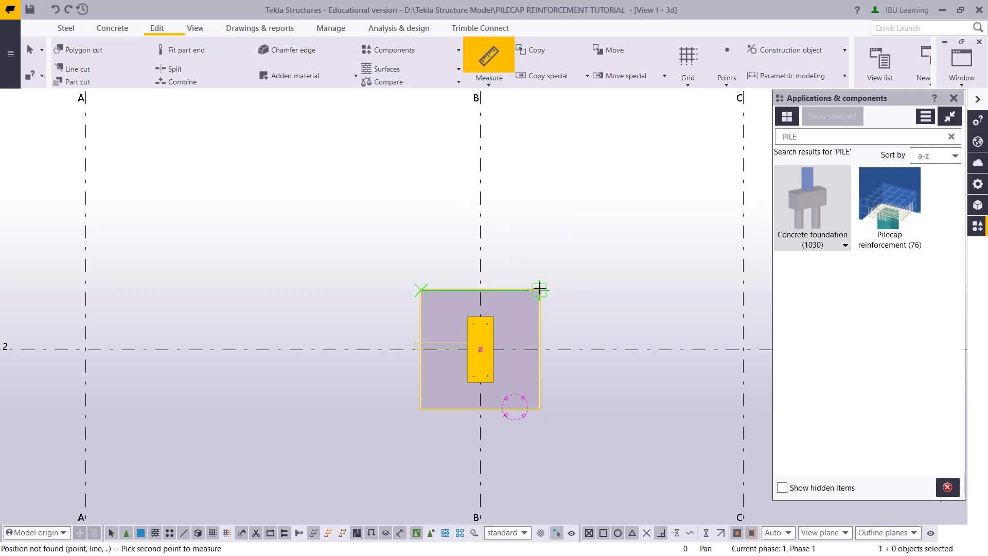
click(540, 290)
click(503, 255)
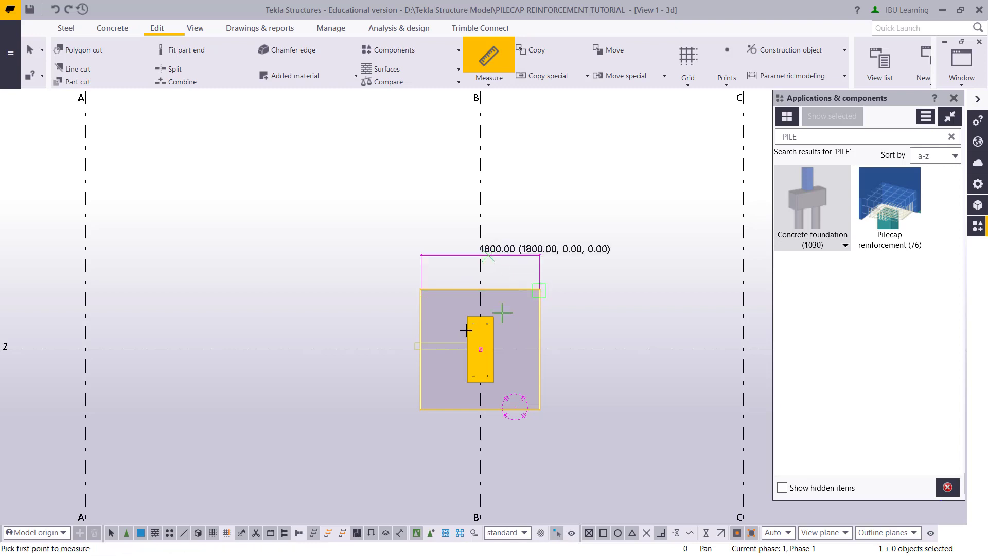
Measure the pile cap's length in the Y direction and place the dimension beside the cap.
click(422, 291)
click(421, 409)
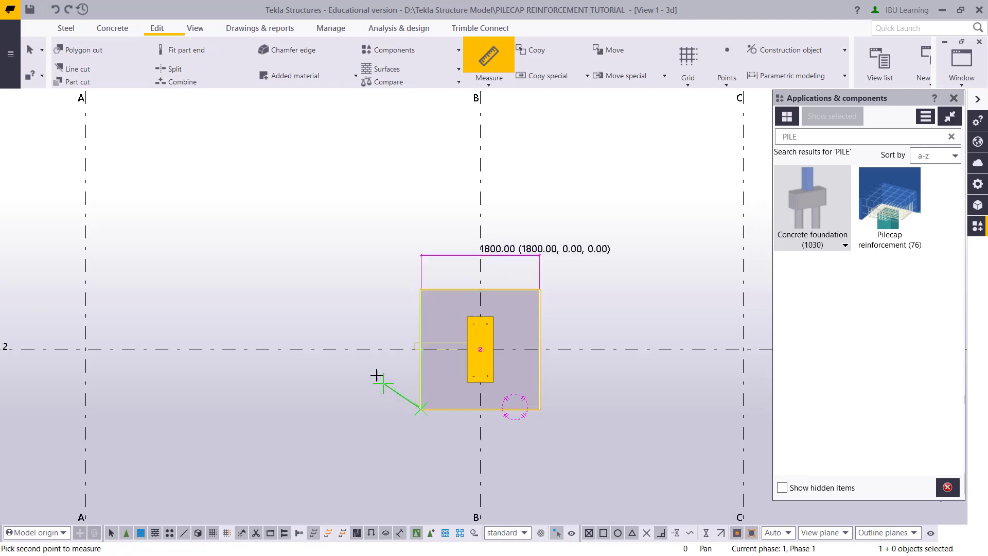
click(380, 378)
Measure the spacing between the two lower piles in plan and end the measuring command.
scroll(423, 384, up, 3)
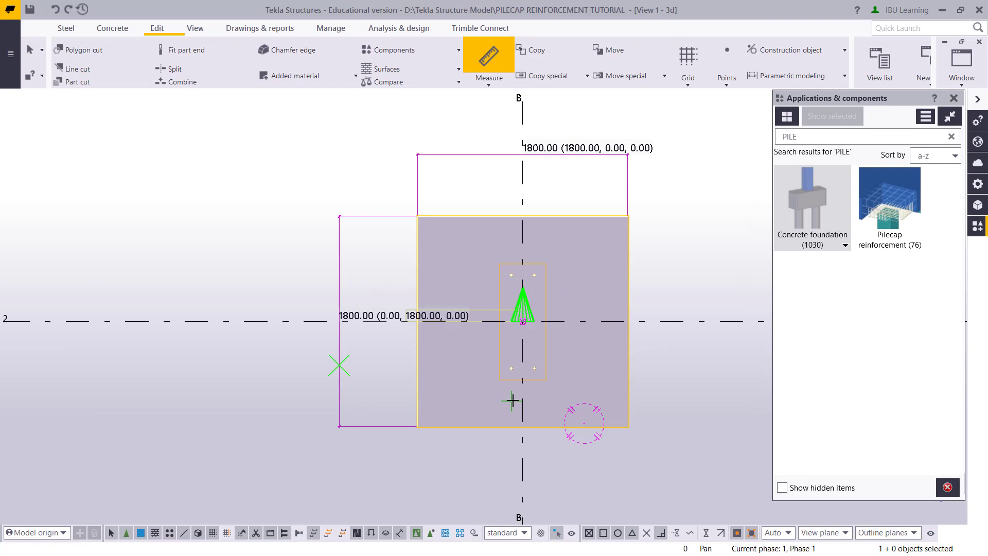
scroll(498, 394, up, 2)
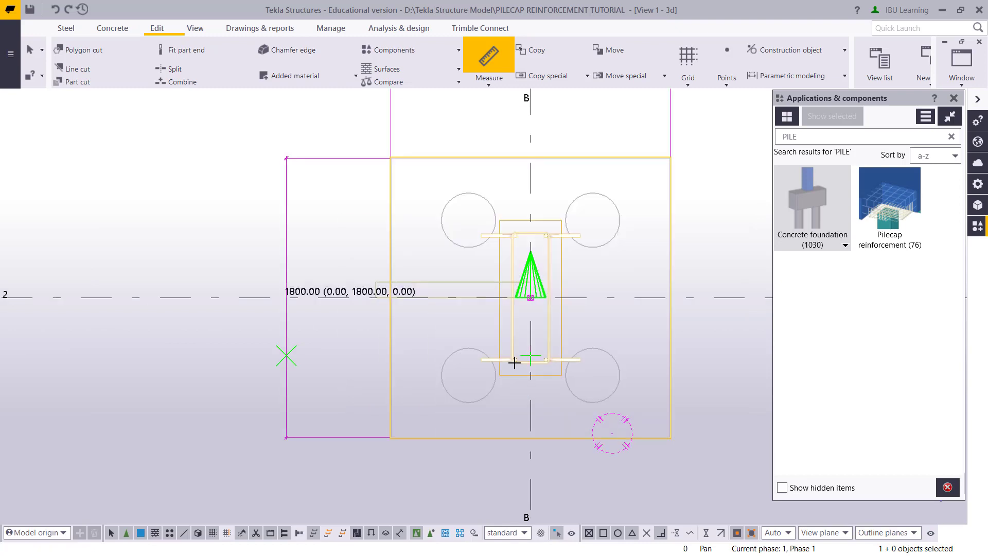
scroll(514, 363, up, 2)
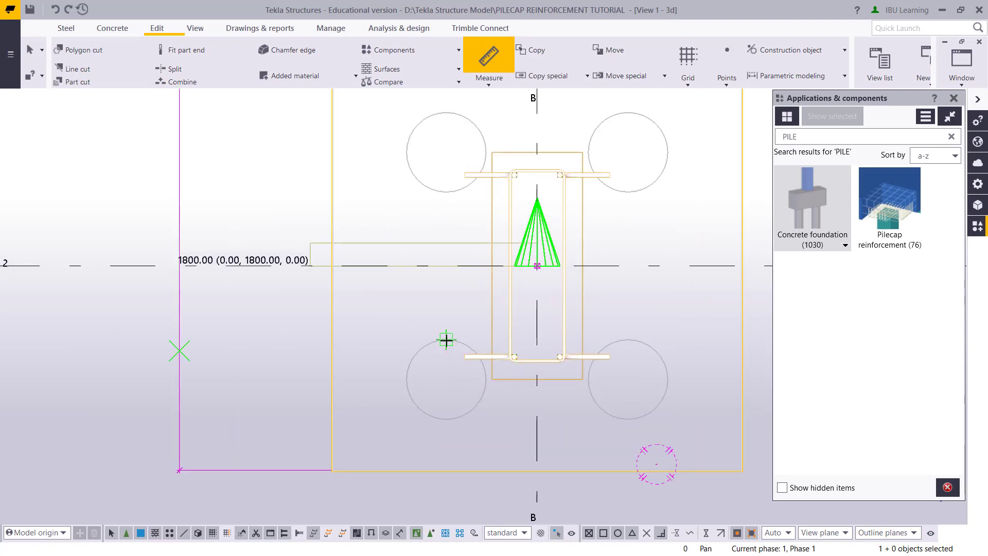
click(446, 339)
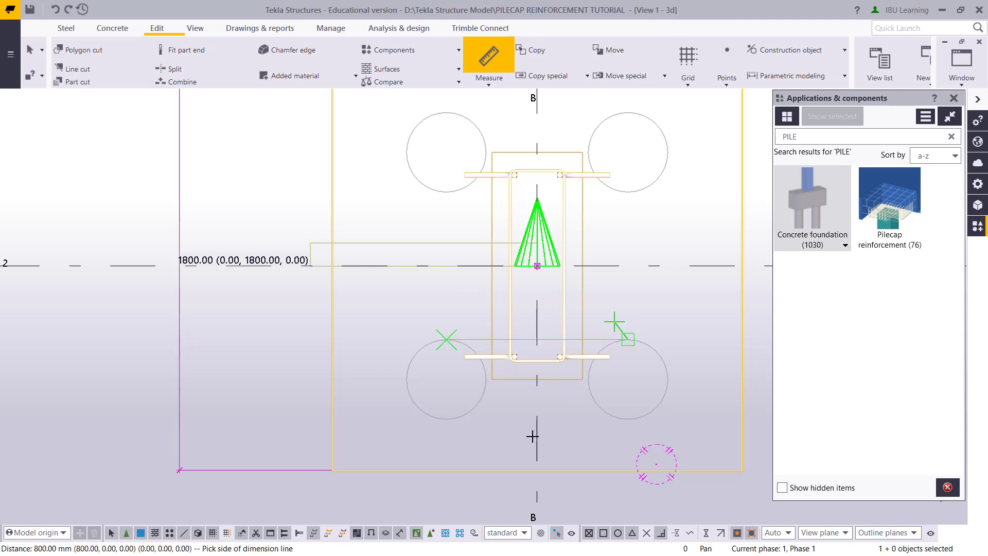
click(517, 446)
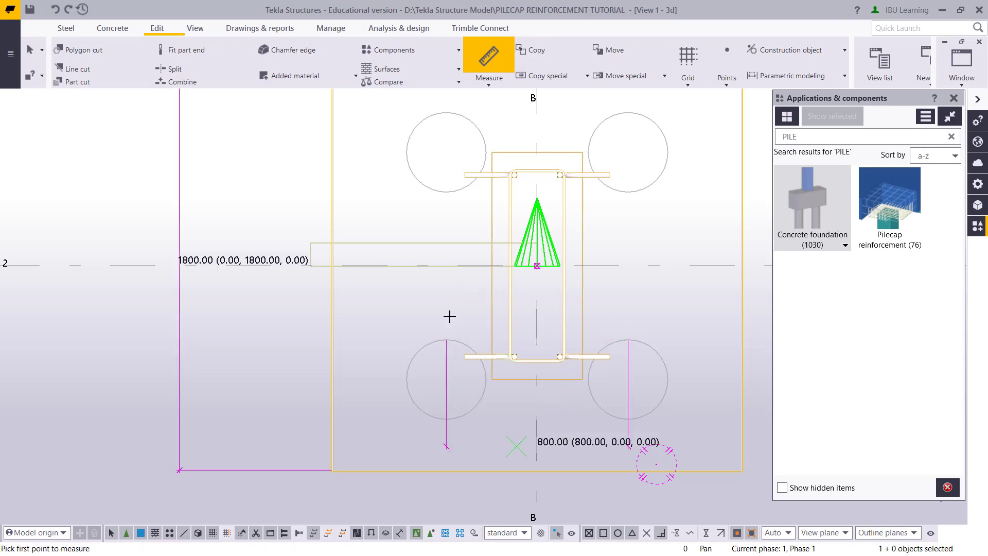
scroll(447, 329, down, 5)
key(Escape)
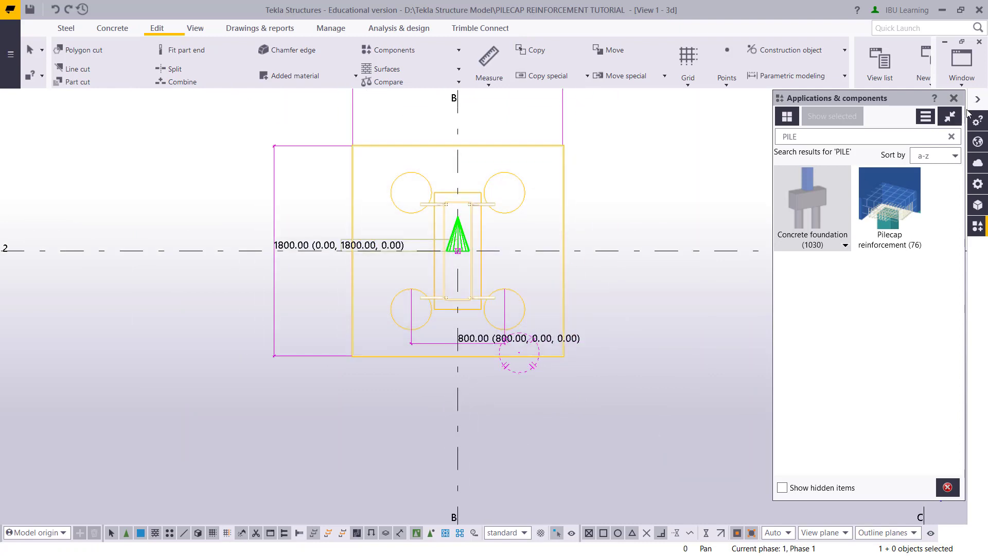
Open the concrete foundation component's settings and set the pile diameter to 700 mm and the pile embedment into the cap to 75 mm.
click(954, 98)
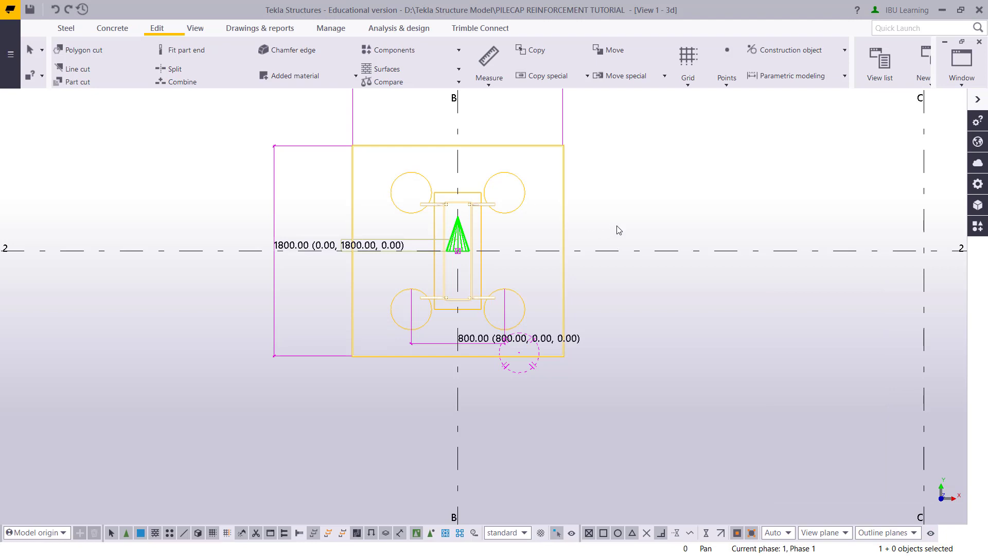
middle_drag(615, 229, 868, 286)
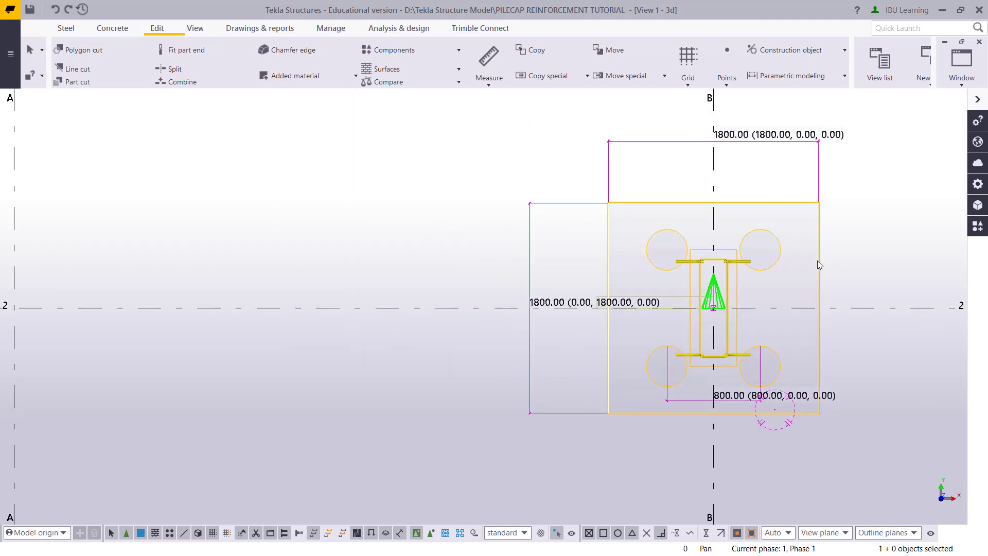
double_click(817, 261)
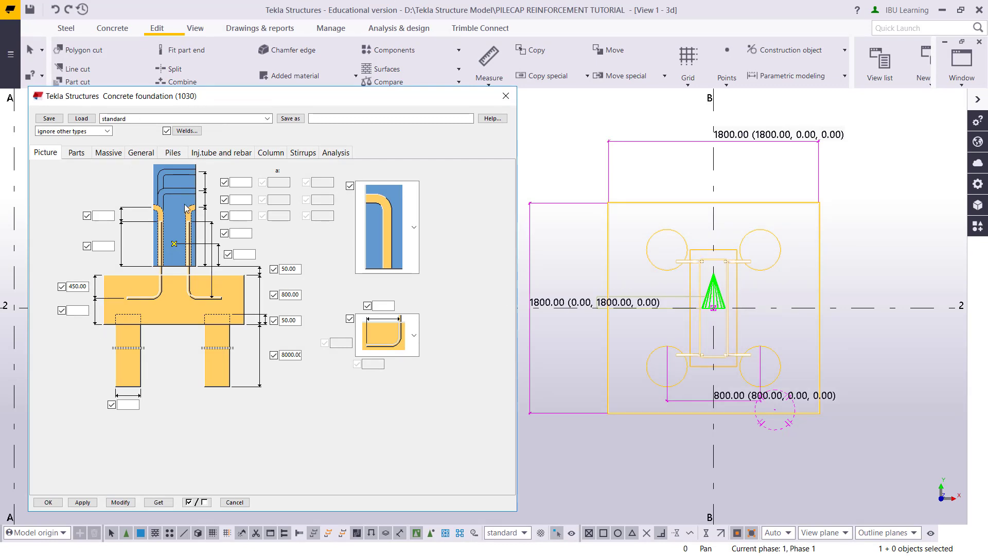
click(129, 404)
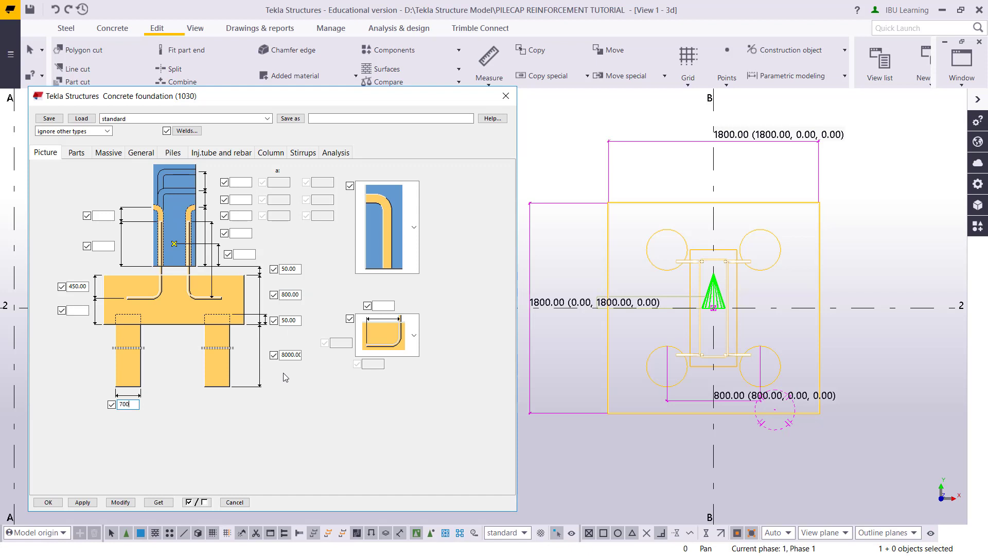
click(287, 354)
click(297, 321)
double_click(297, 321)
text(75)
Set the pile cap thickness to 1200 mm and the gap between the column and the cap to 0 mm.
click(300, 294)
double_click(282, 295)
text(1200)
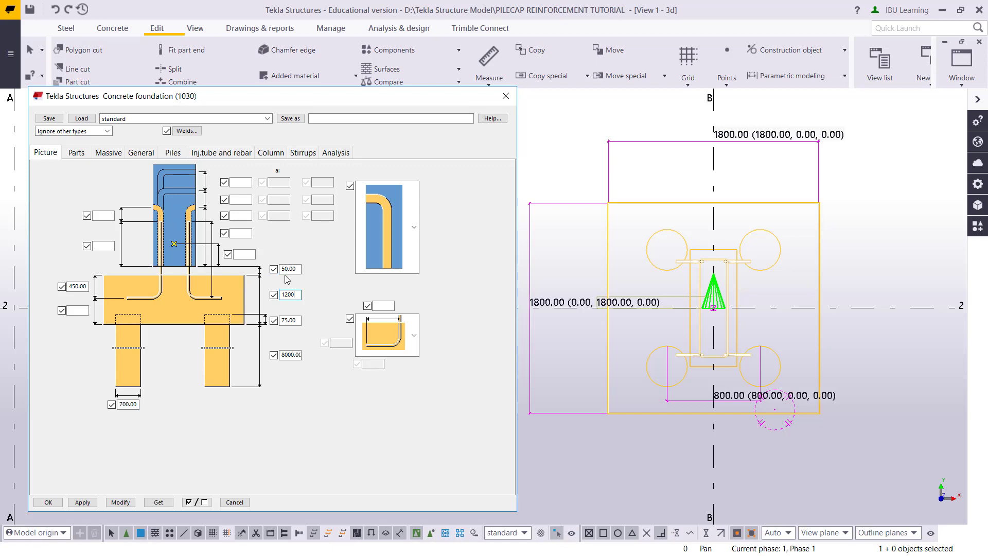
drag(294, 272, 287, 271)
text(0)
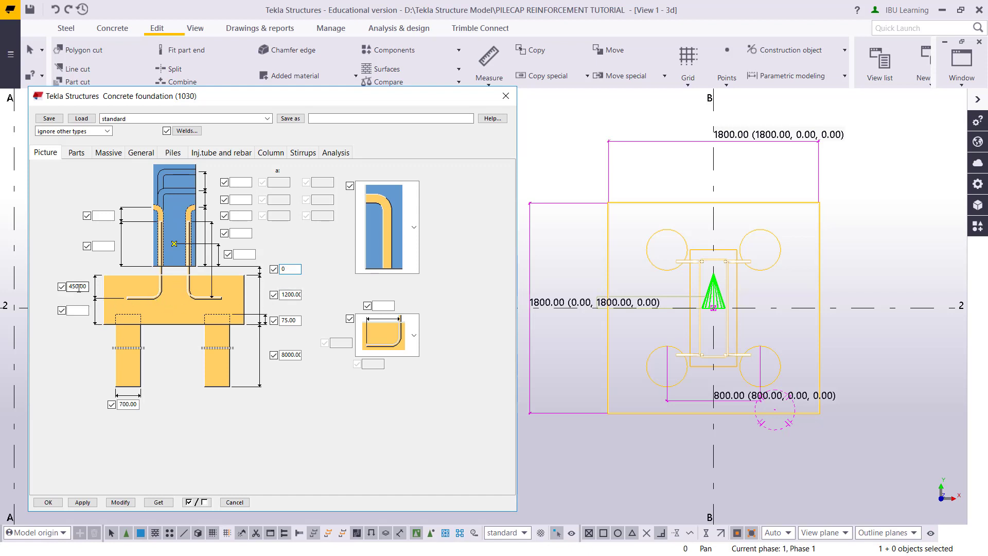
Set the starter bar depth inside the pile cap to 1000 mm and choose the straight shape for the bars' upper ends.
key(Tab)
text(1000)
click(413, 231)
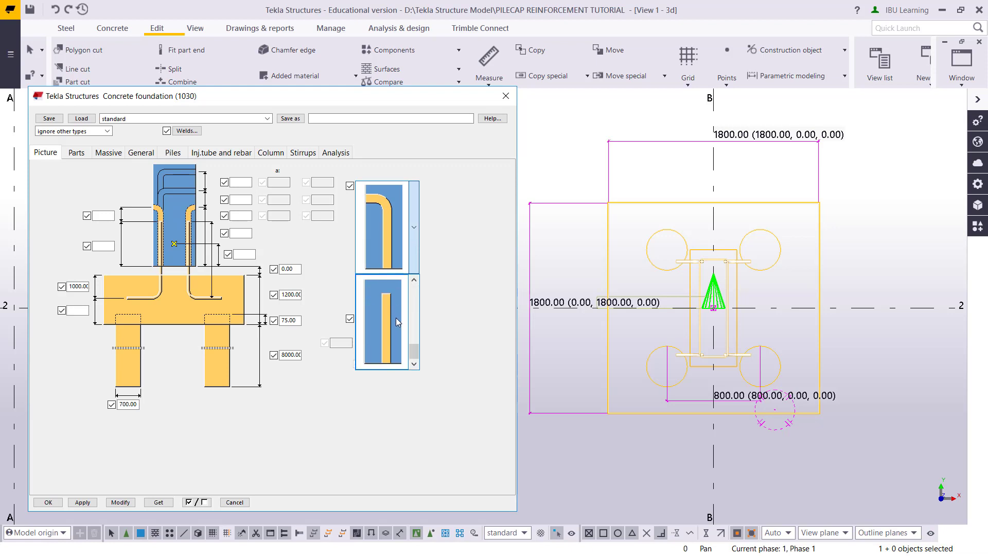
click(395, 319)
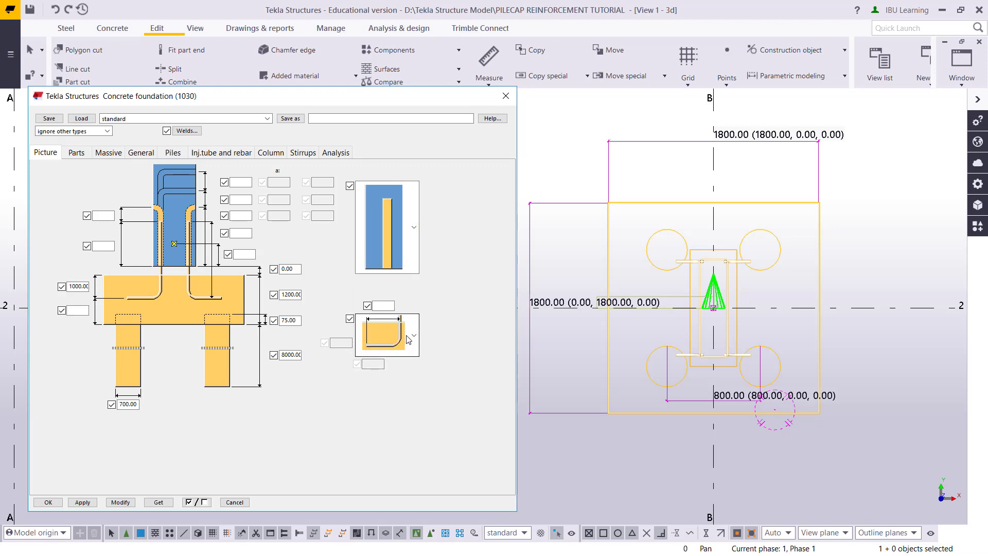
Set the starter bars' bottom leg length to 450 mm and apply the modified settings to the foundation.
key(Tab)
text(450)
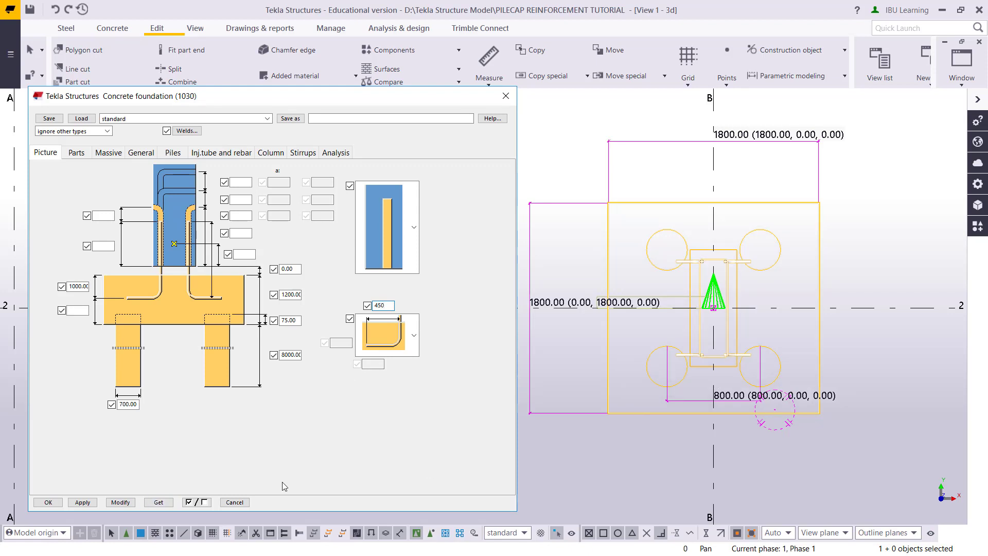
click(120, 502)
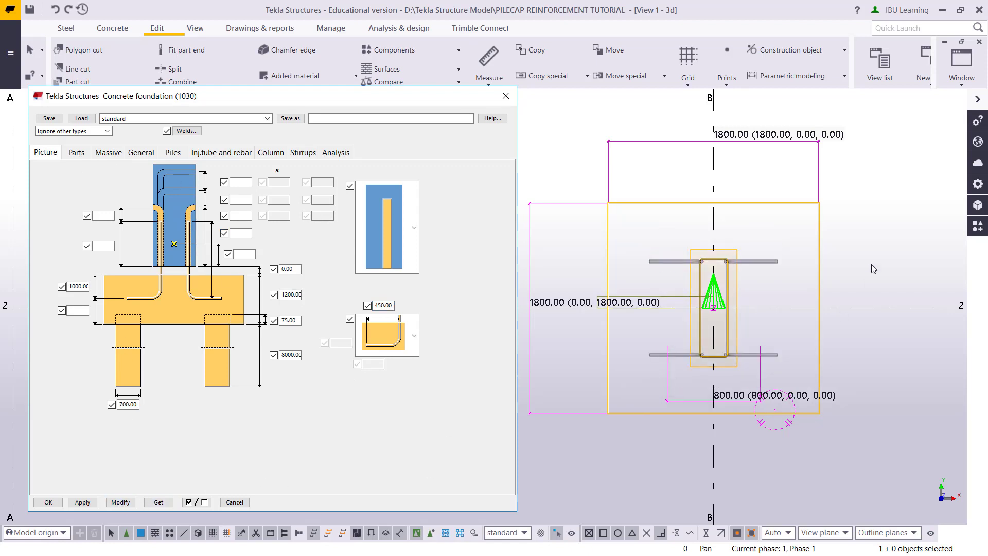
Change the foundation's pile profile to D700.
middle_drag(747, 372, 732, 353)
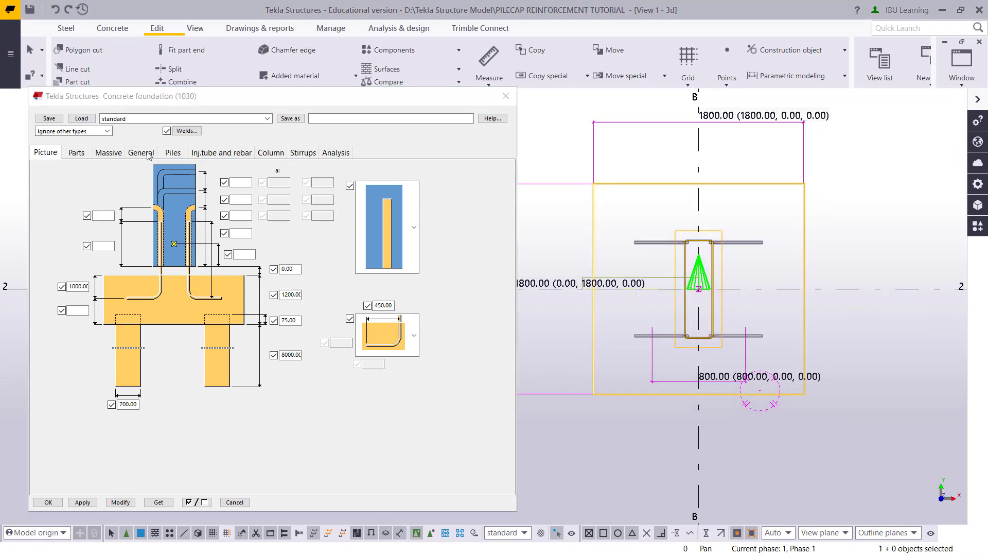
click(76, 153)
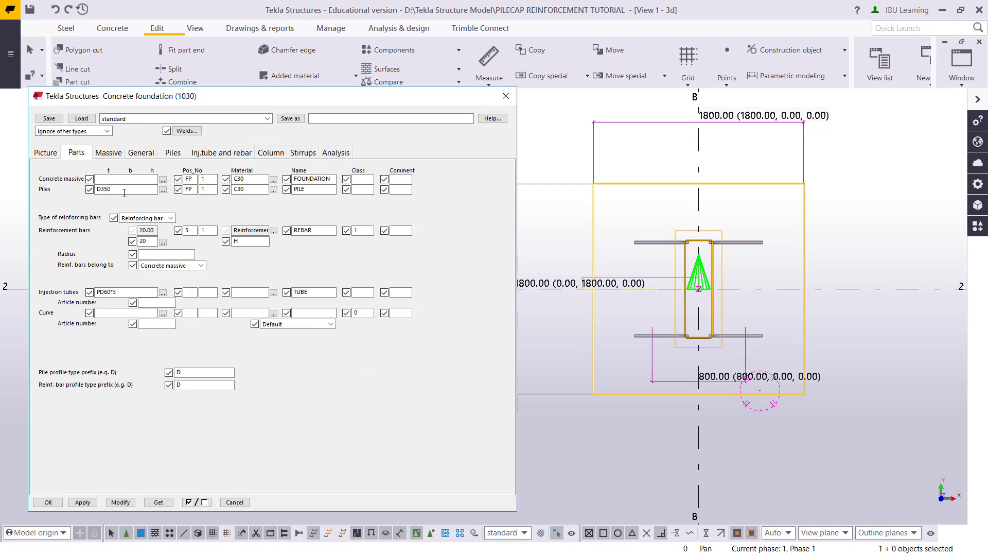
drag(122, 191, 101, 191)
text(700)
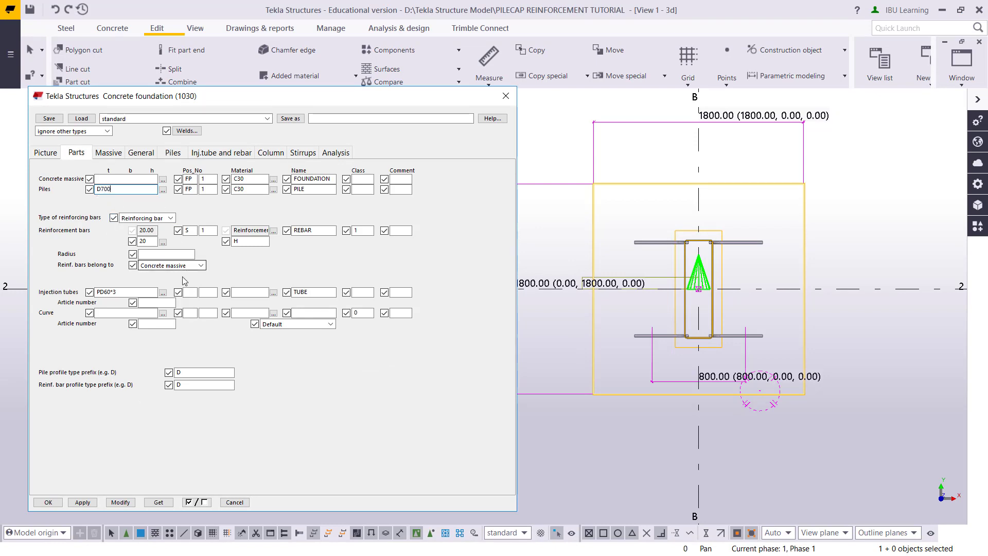
Set the pile cap's plan dimensions B and L to 3000 mm each and apply the modification to the foundation.
click(108, 152)
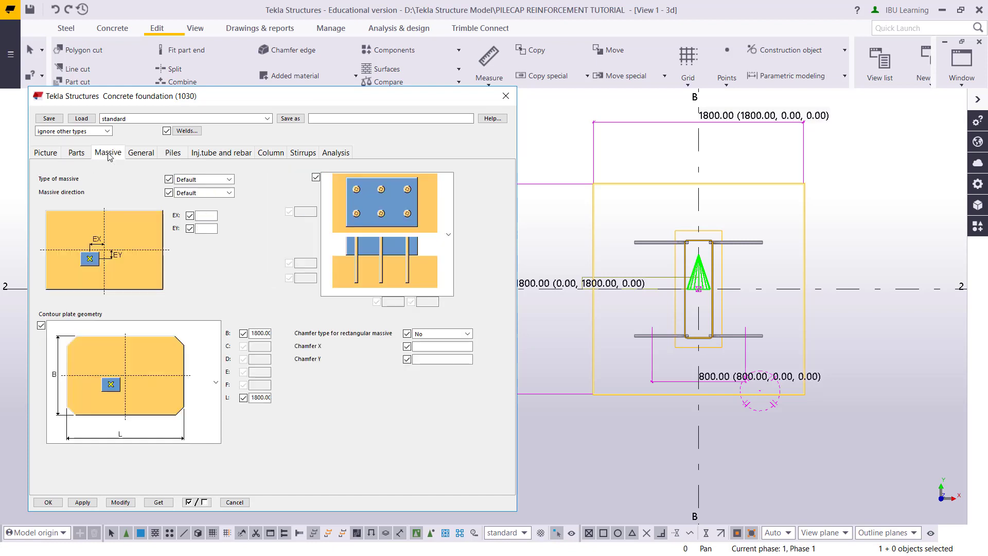
click(188, 394)
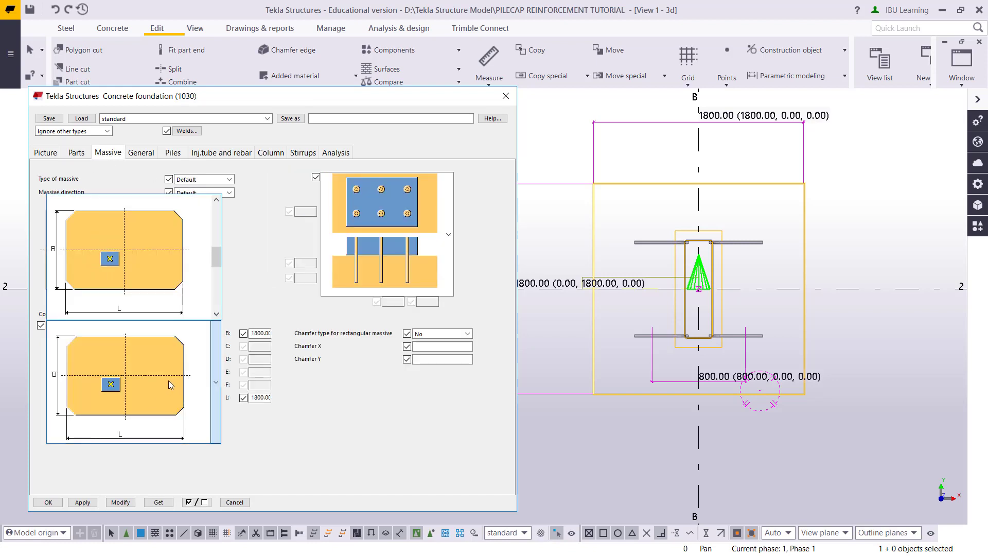
click(214, 375)
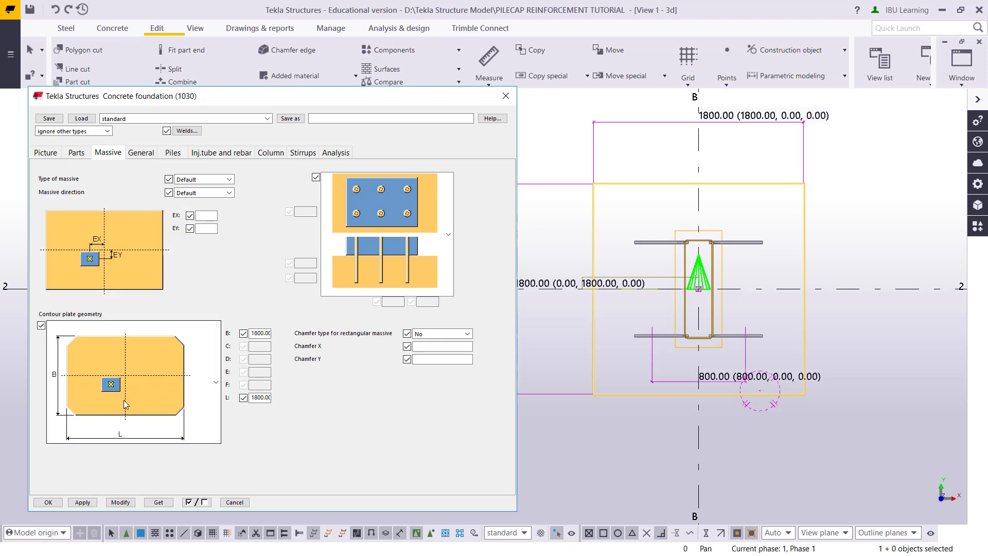
double_click(252, 333)
text(300)
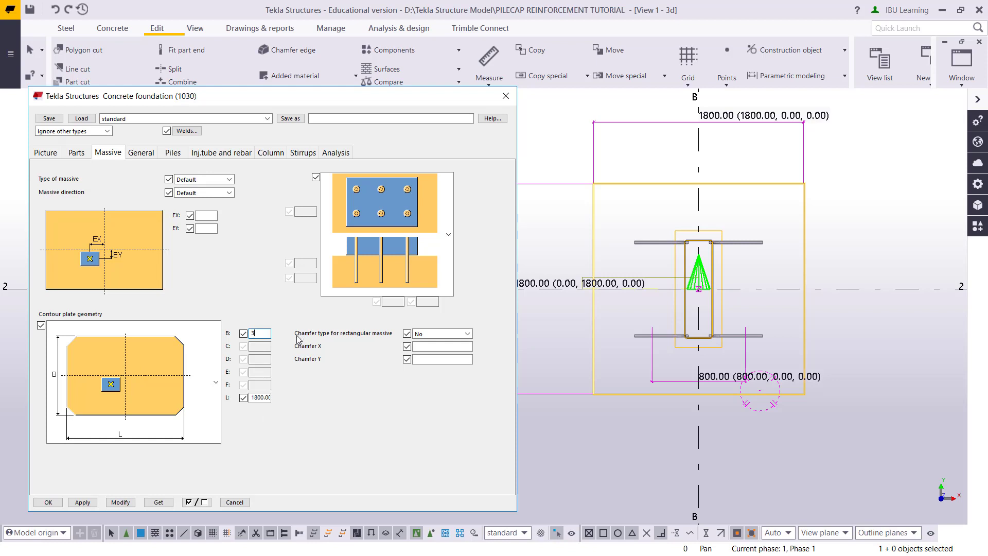
text(0)
double_click(258, 397)
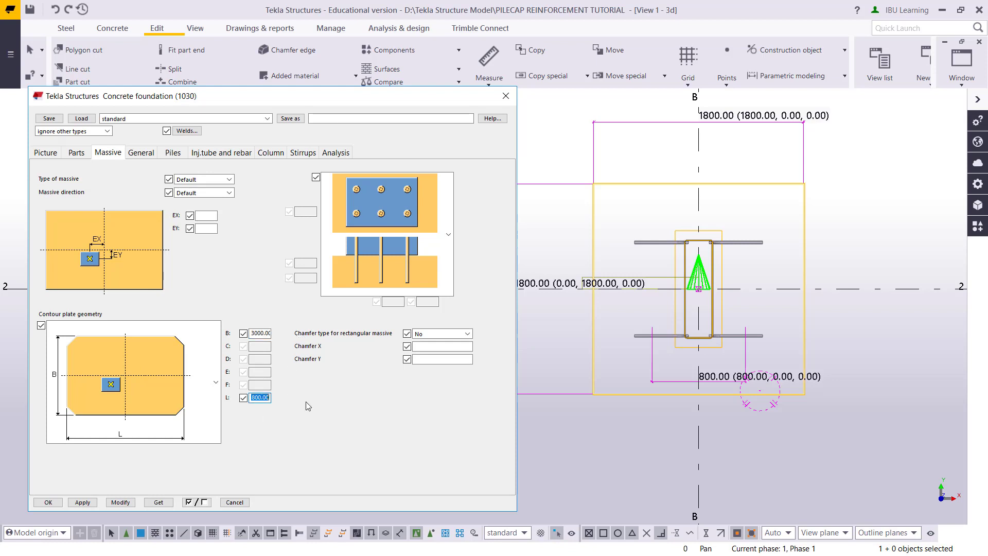
text(3000)
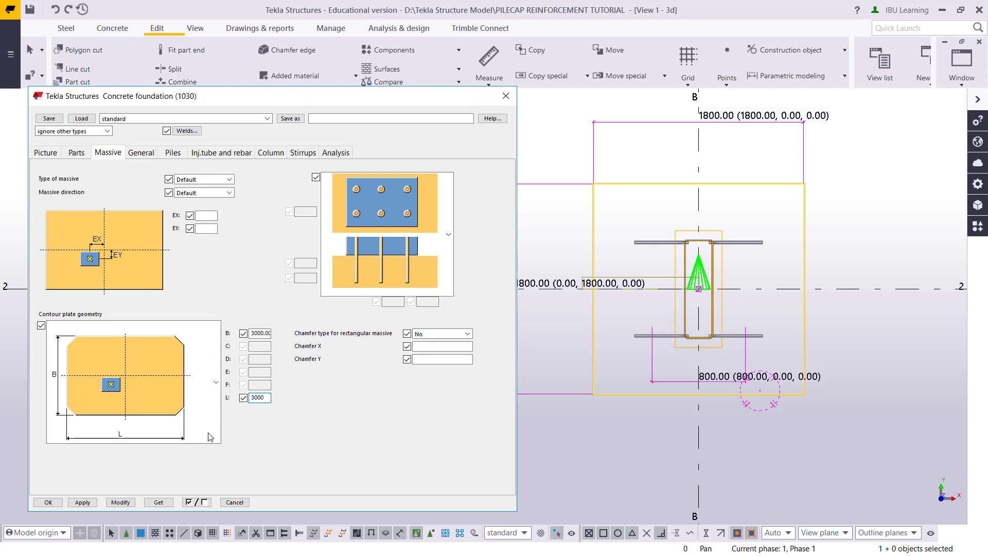
click(125, 503)
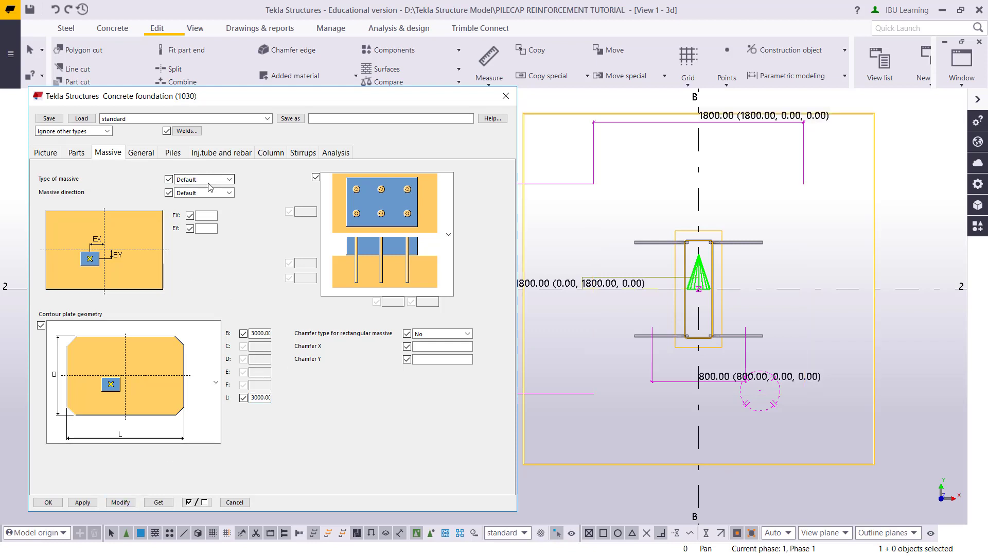
Set the pile distances A, B, C and D from the column centre to 875 mm each in the four-pile layout.
click(141, 153)
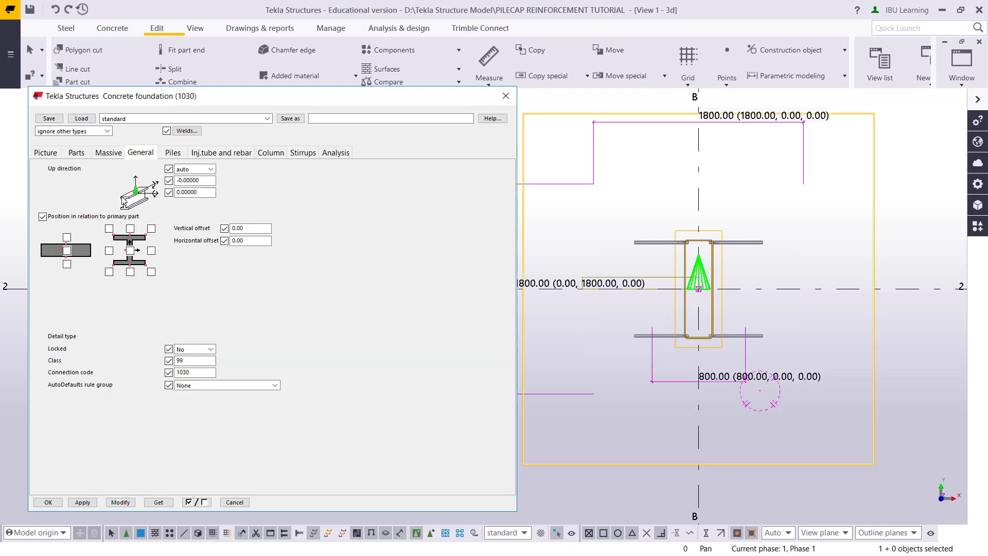
click(173, 153)
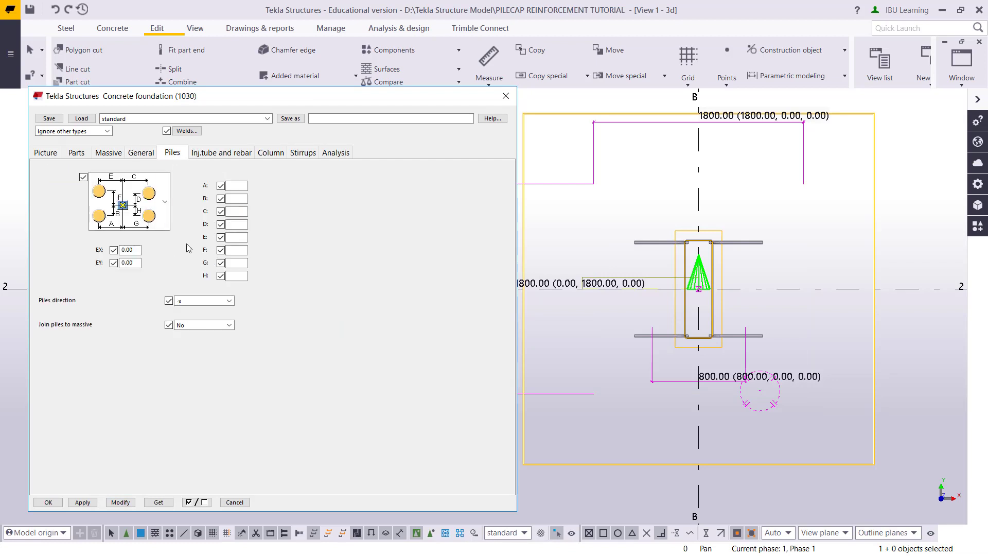
click(237, 186)
click(238, 183)
text(875)
click(240, 199)
key(shift+Tab)
key(ctrl+c)
click(231, 199)
key(ctrl+v)
click(239, 212)
key(ctrl+v)
click(236, 224)
key(ctrl+v)
Set the pile distances E, F, G and H to 875 mm each and apply the pile layout to the selected foundation.
click(237, 237)
key(ctrl+v)
click(236, 250)
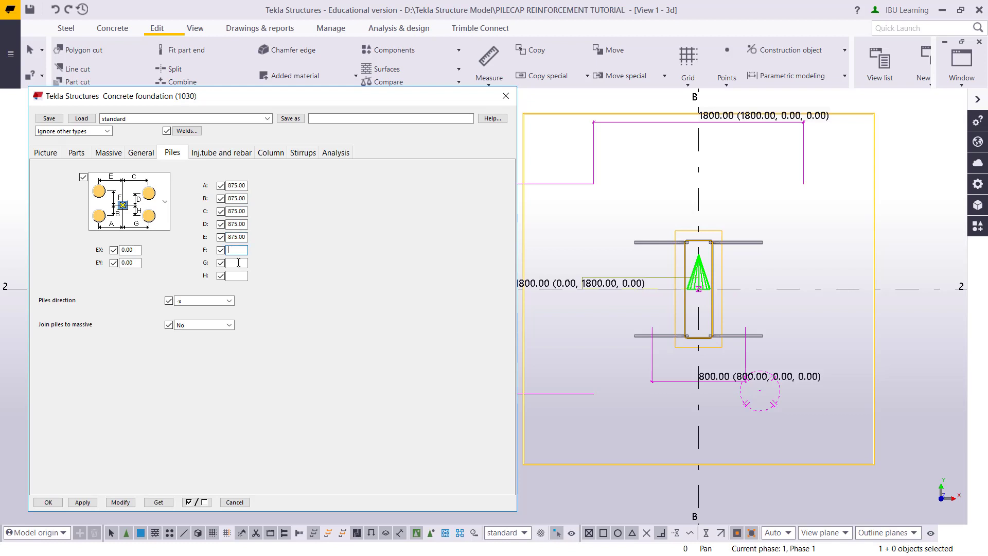
key(ctrl+v)
click(237, 263)
key(ctrl+v)
click(236, 276)
key(ctrl+v)
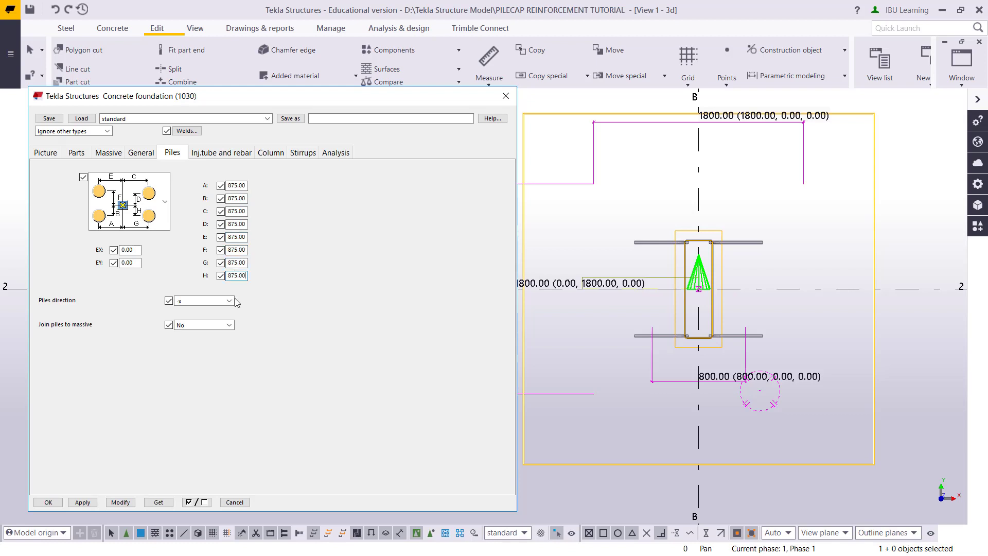
click(149, 503)
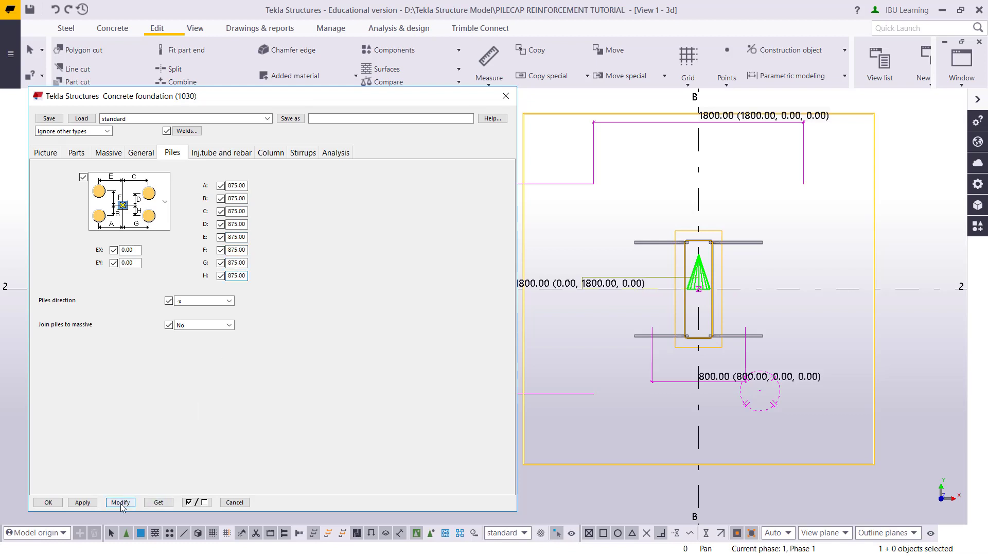
scroll(678, 403, down, 3)
click(646, 391)
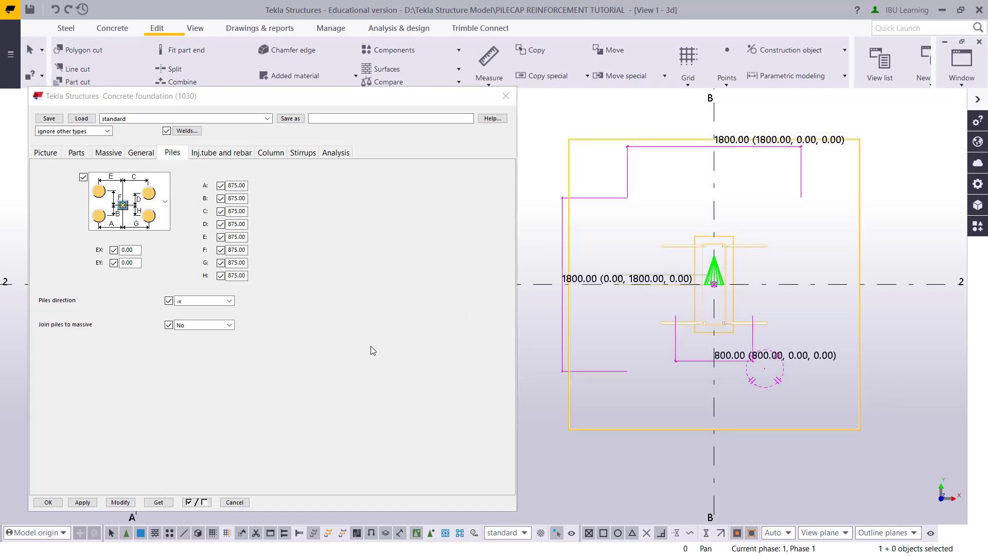
click(120, 502)
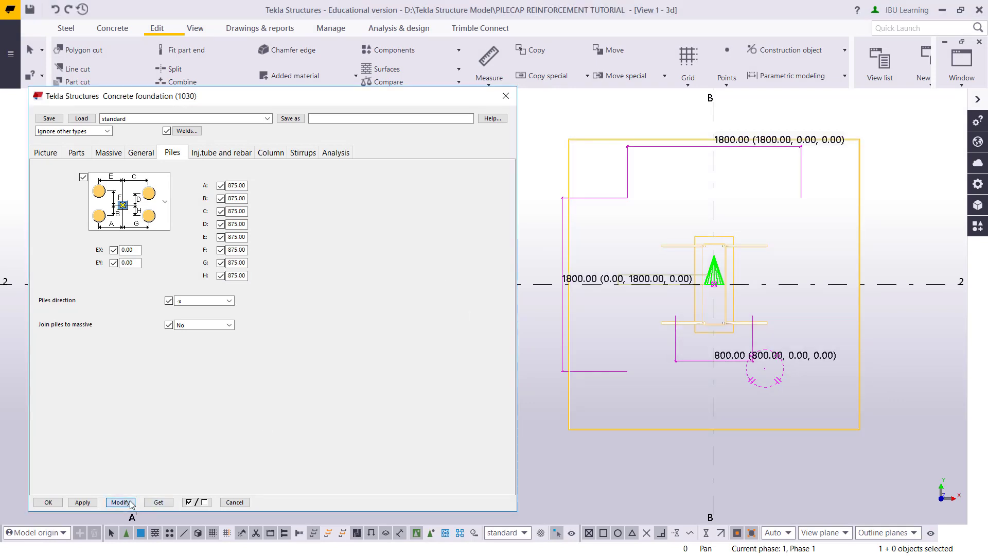
click(206, 151)
click(302, 152)
click(336, 153)
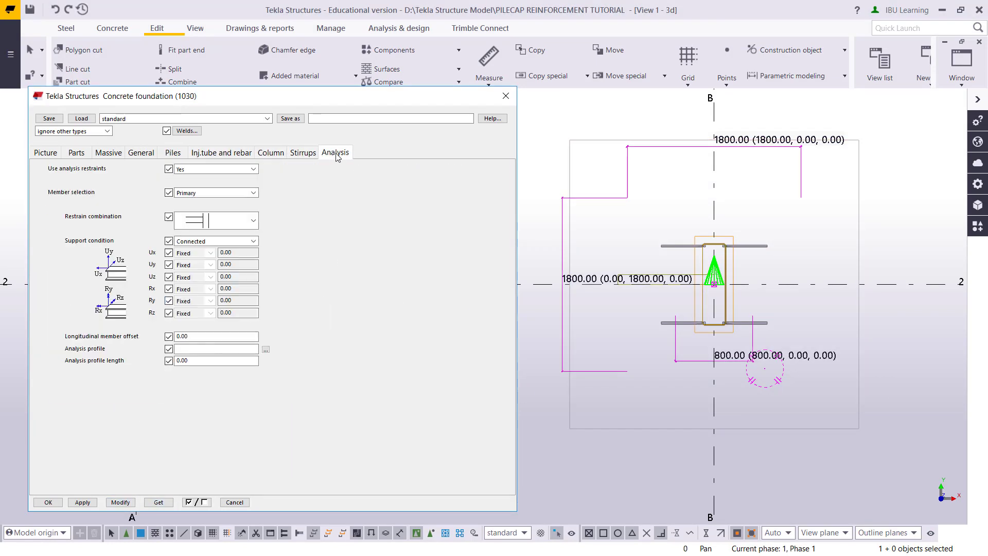
click(82, 154)
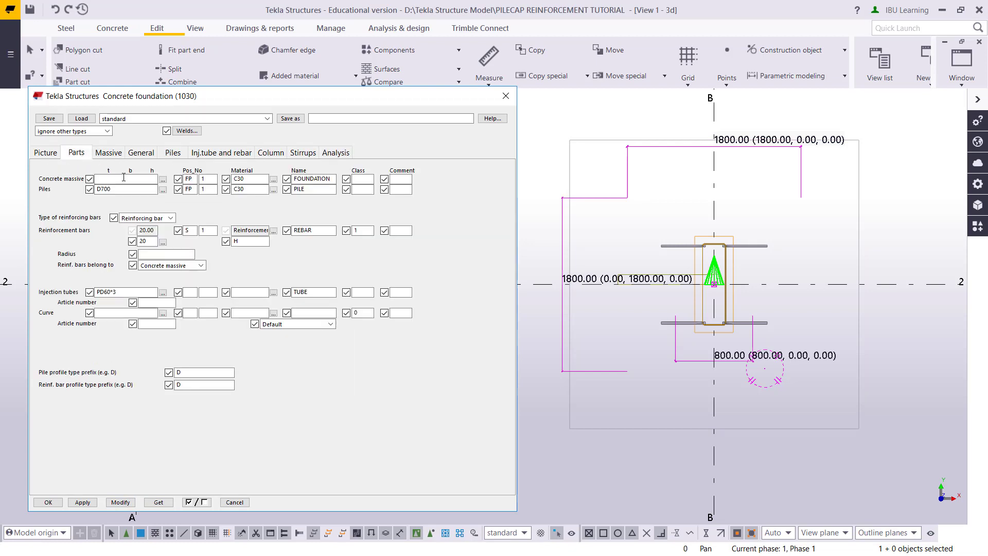
click(50, 153)
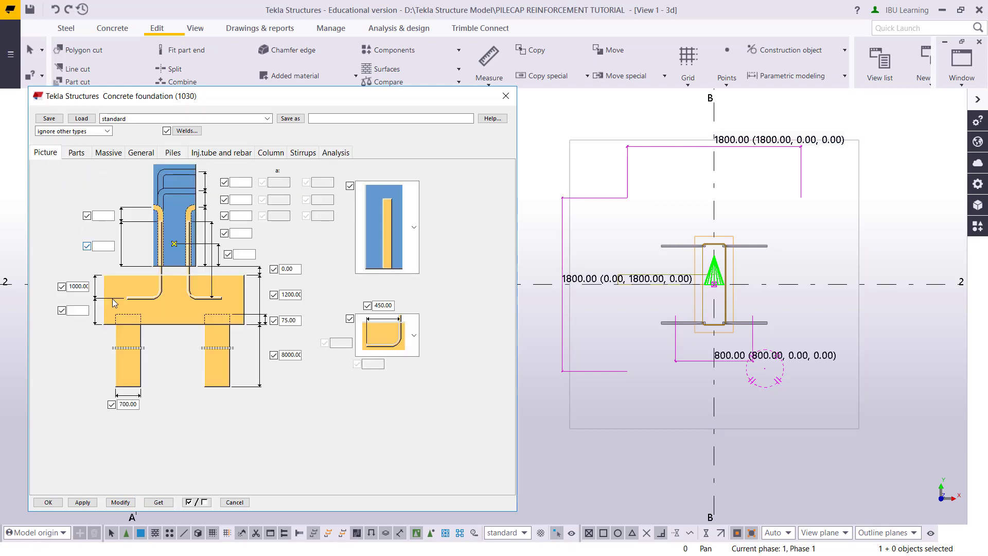
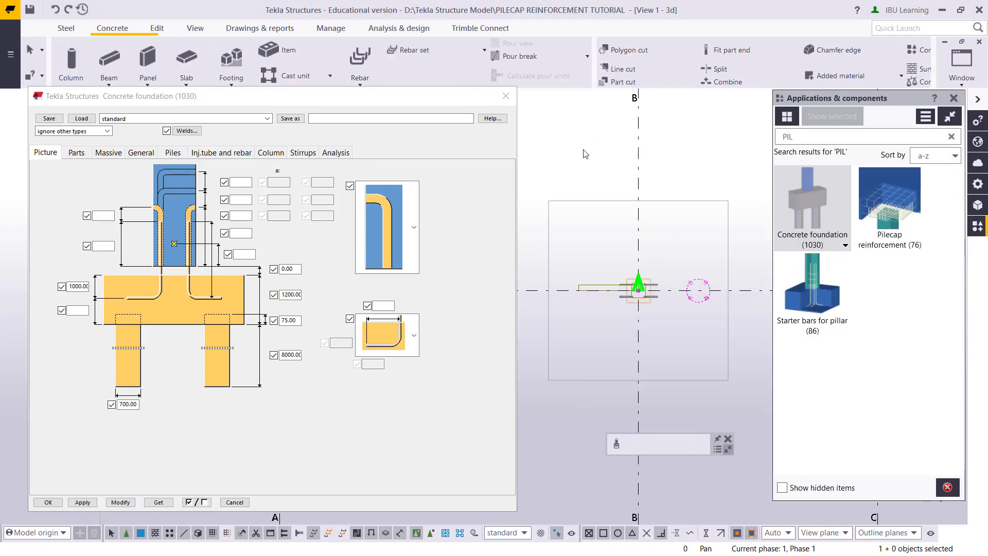
Set the 3d view's downward view depth to 3000 mm in the view properties and apply the change.
double_click(590, 154)
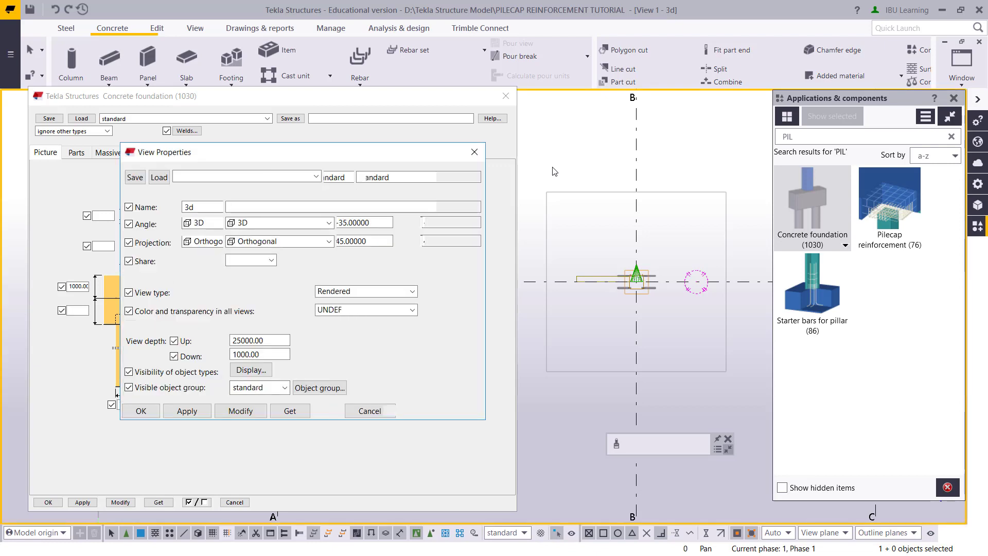
click(252, 335)
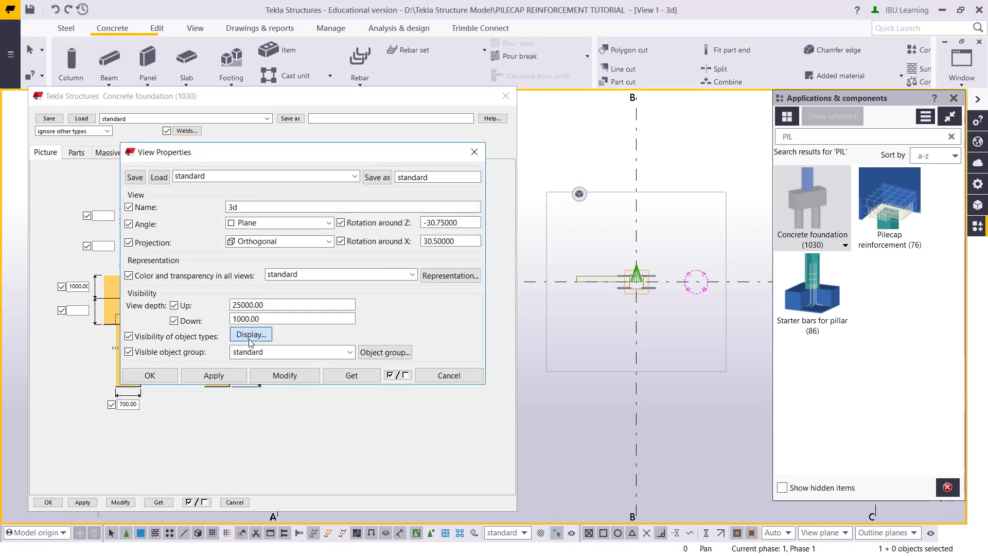
click(386, 36)
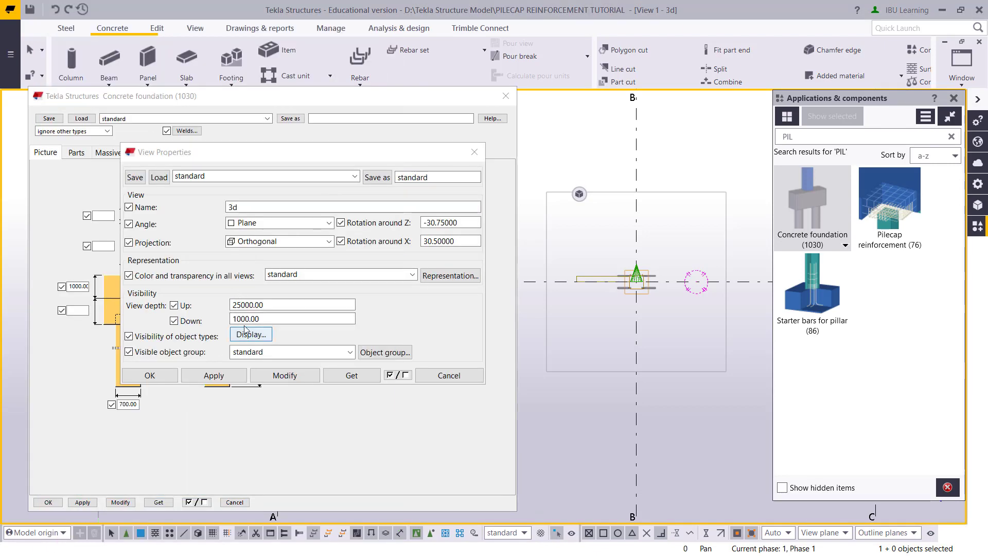
drag(261, 319, 200, 319)
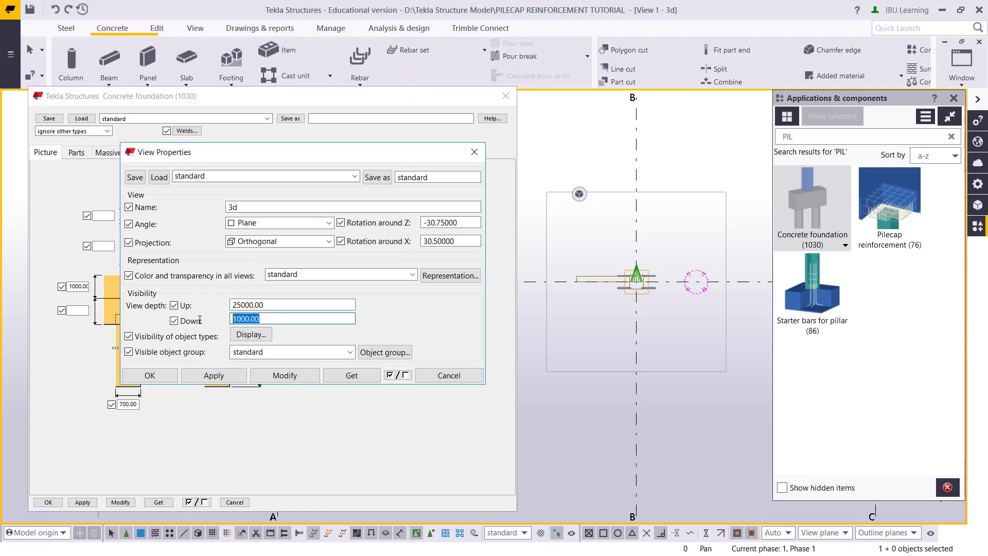
text(3000)
click(276, 378)
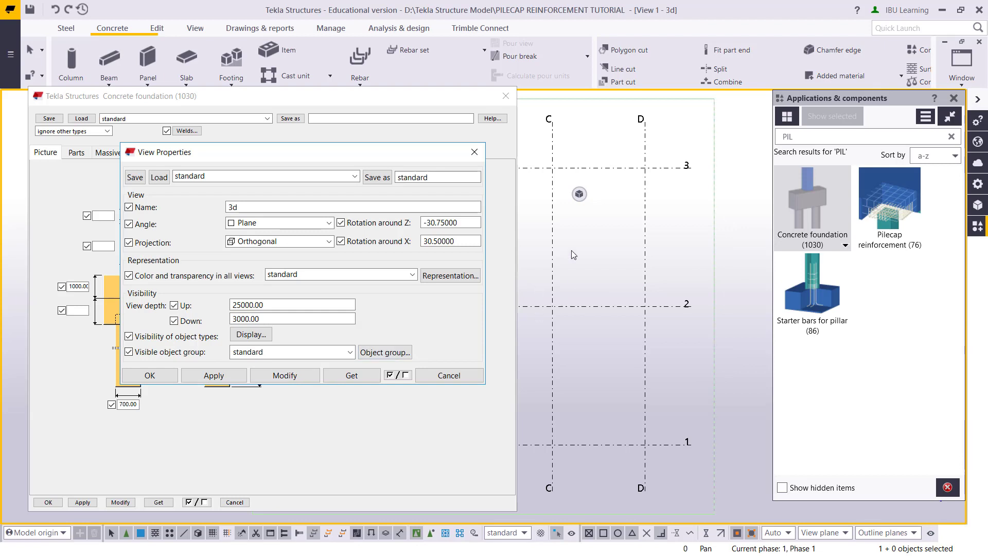
click(77, 152)
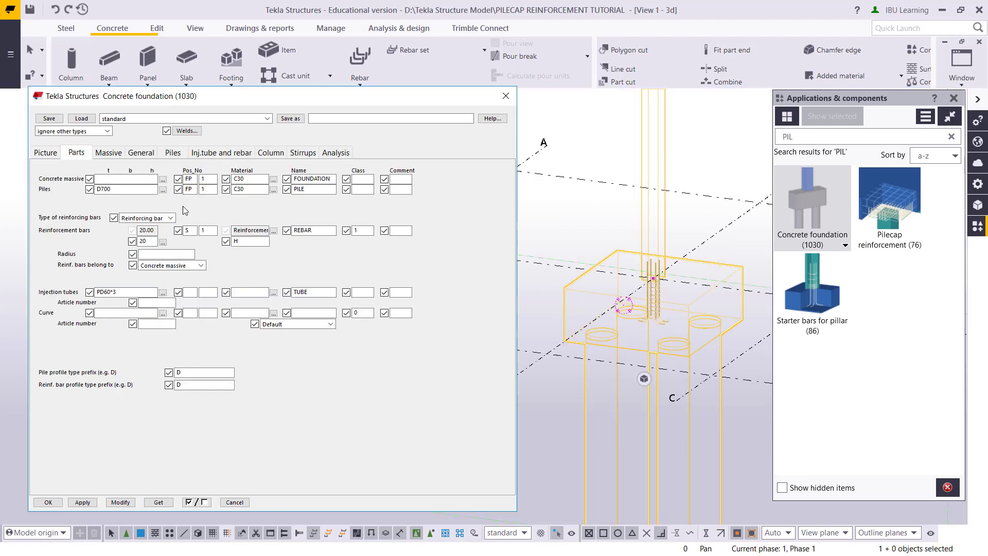
double_click(148, 241)
click(115, 154)
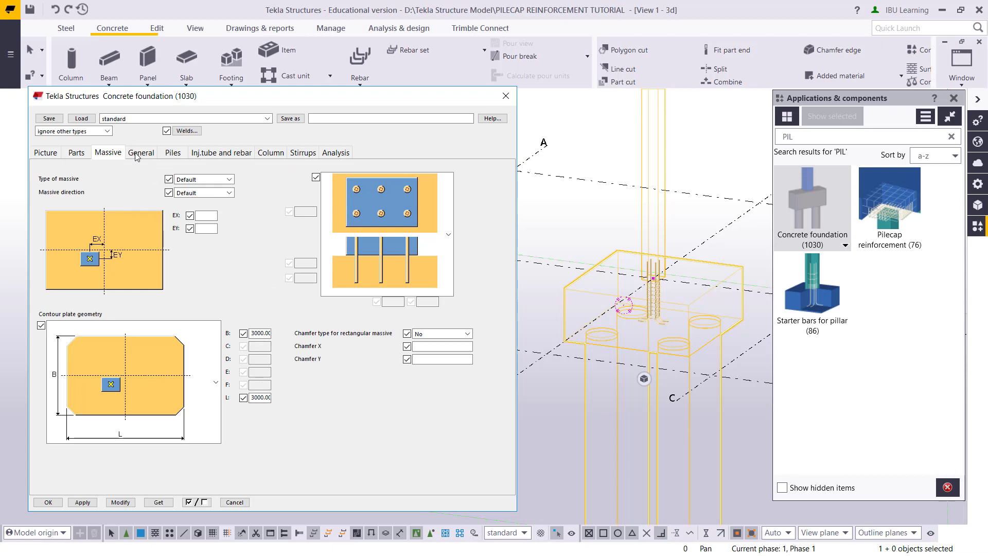
click(138, 153)
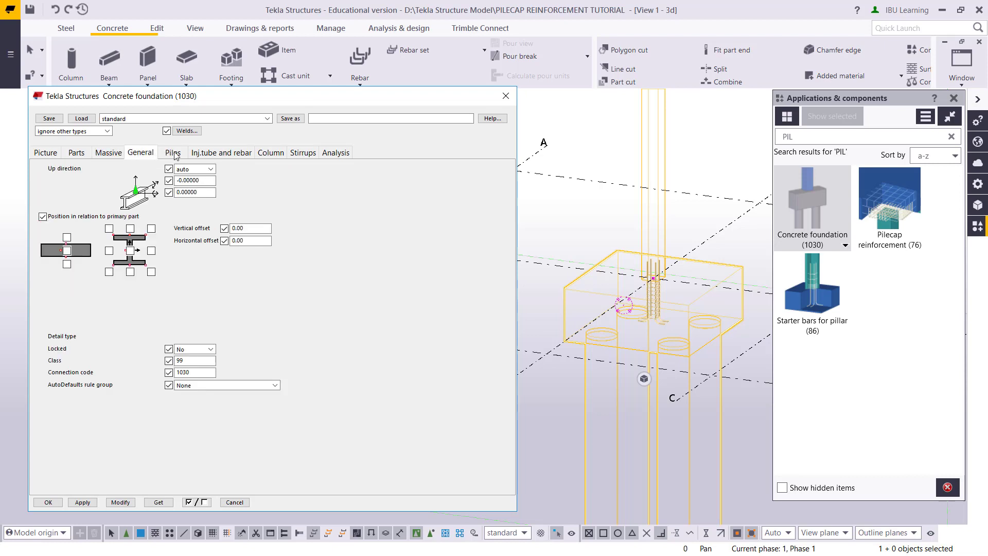
click(173, 153)
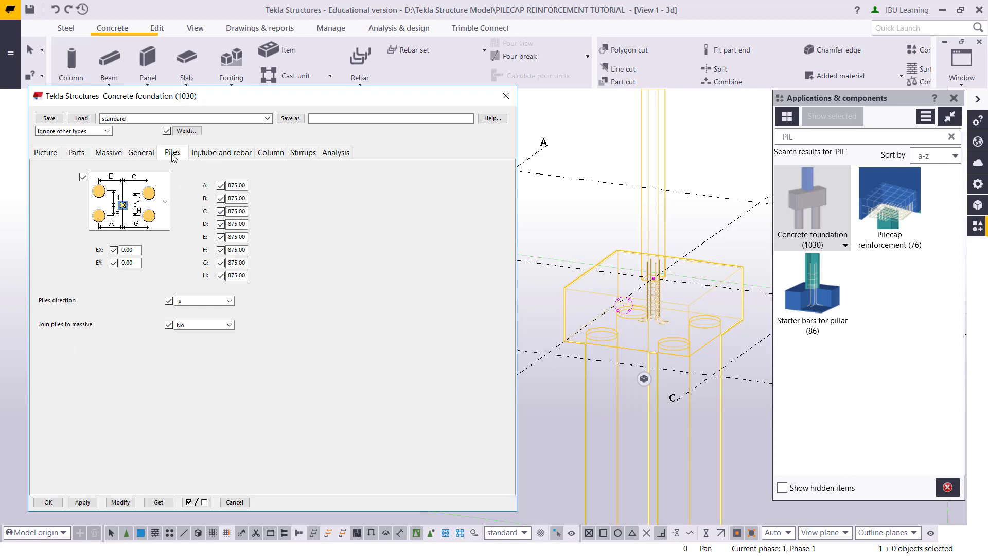
click(209, 153)
click(271, 154)
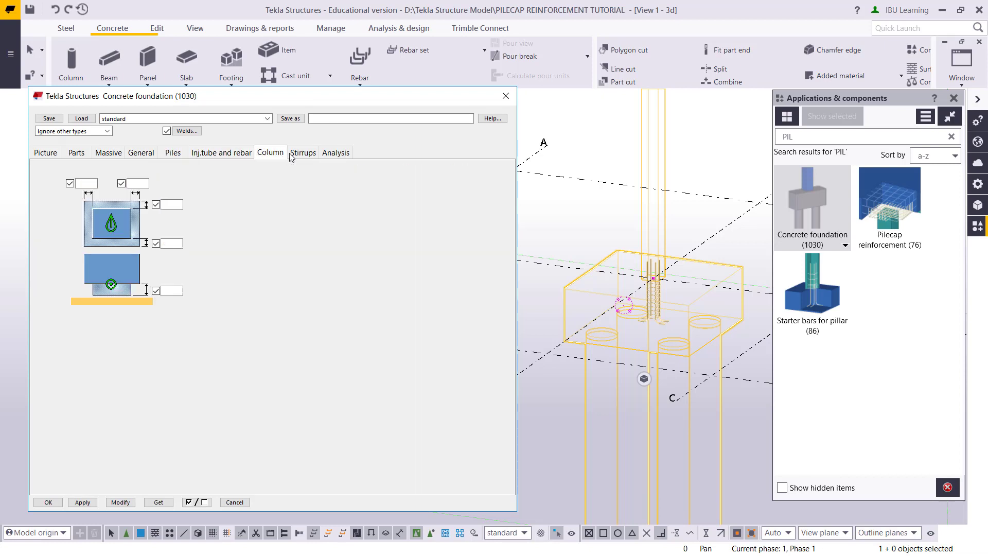
Set the foundation's stirrup size to 16 and create the stirrups by number of bars, with 3 bars.
click(303, 155)
double_click(272, 187)
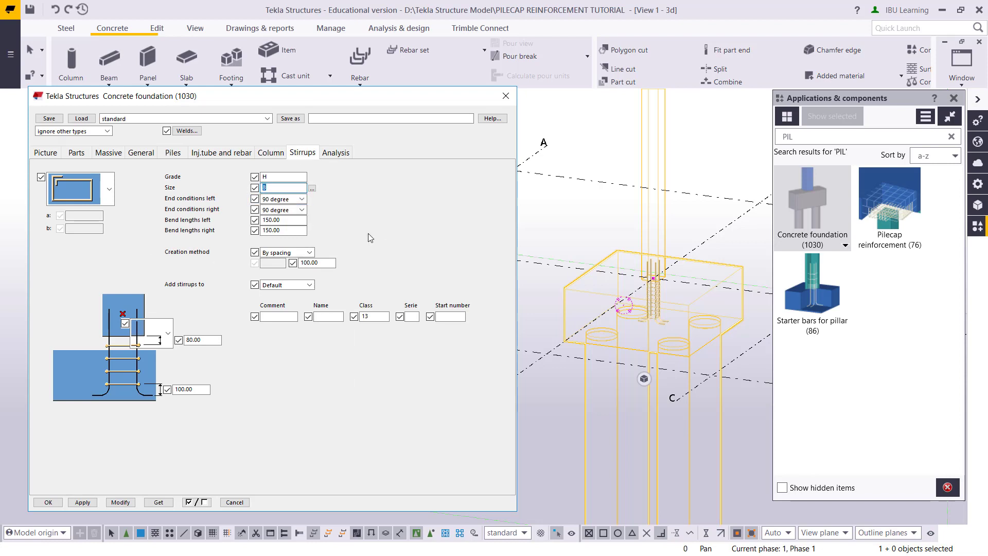
text(16)
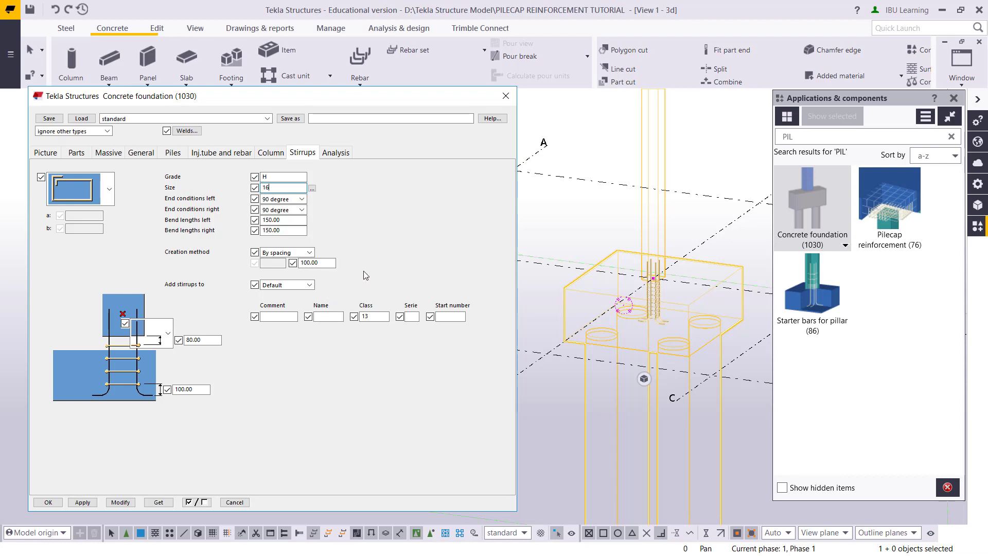
click(308, 252)
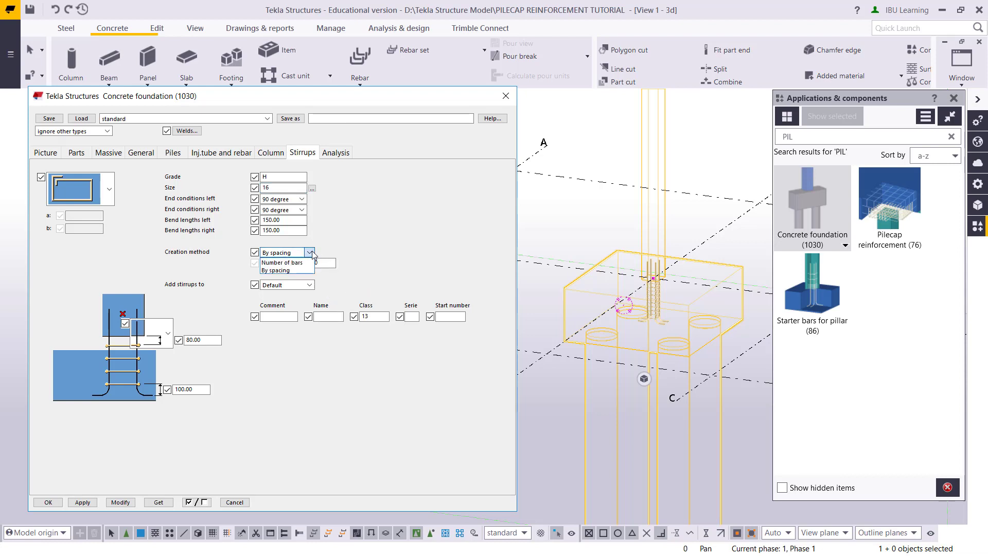
click(283, 262)
click(280, 264)
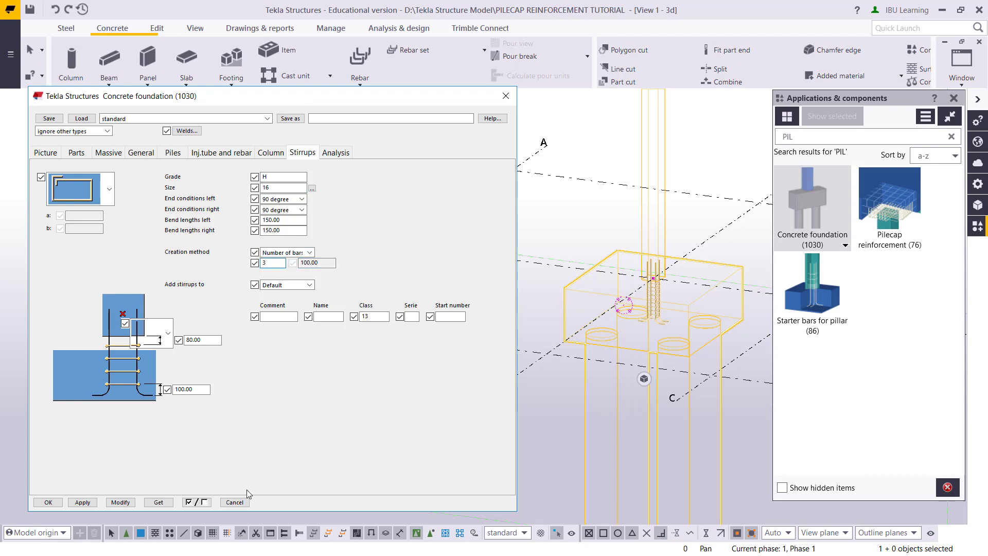
Apply the stirrup settings to the selected foundation, check the stirrups in the 3D view, and close the foundation's properties.
click(124, 502)
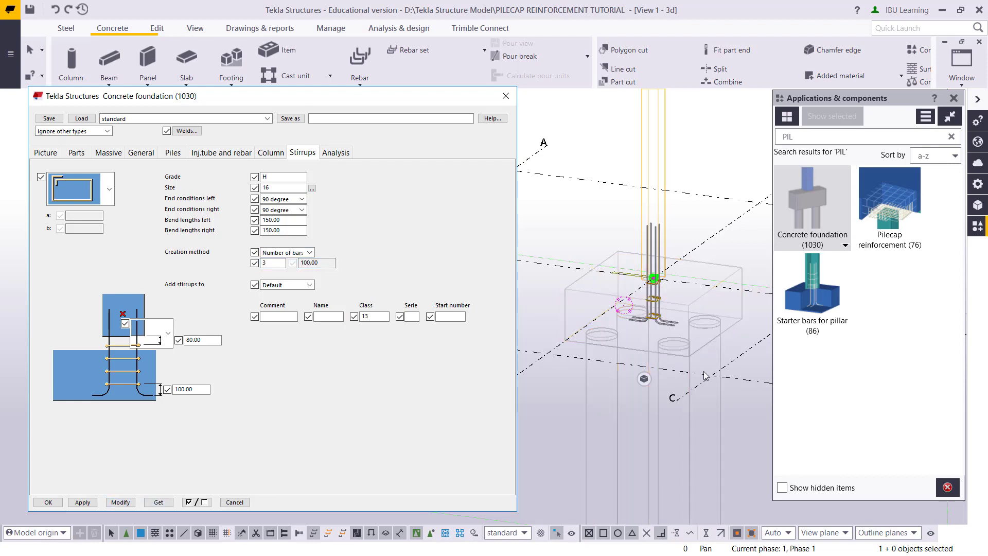
scroll(633, 269, up, 5)
scroll(632, 268, down, 5)
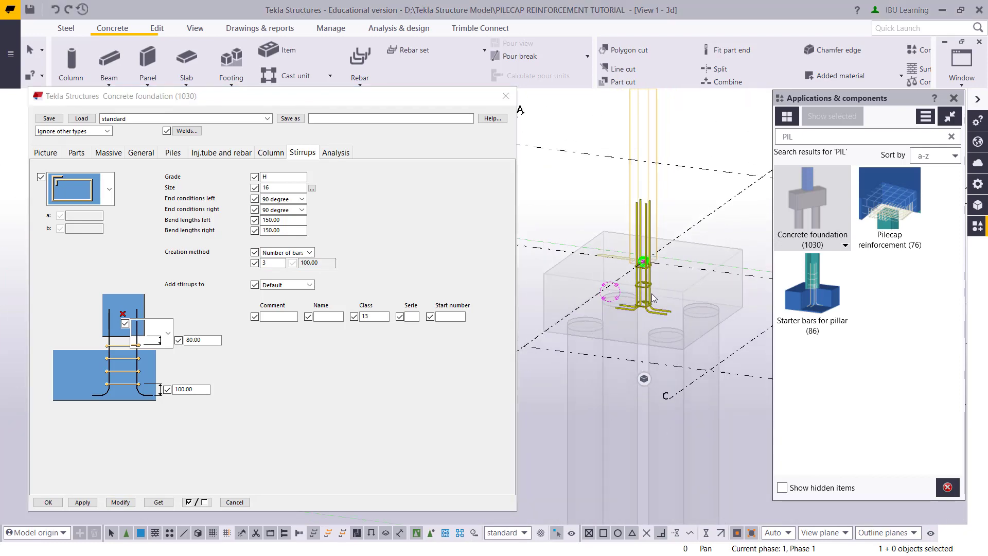
mouse_move(670, 309)
ctrl+middle_down()
mouse_move(659, 291)
mouse_move(641, 338)
mouse_move(576, 346)
mouse_move(680, 229)
ctrl+middle_up()
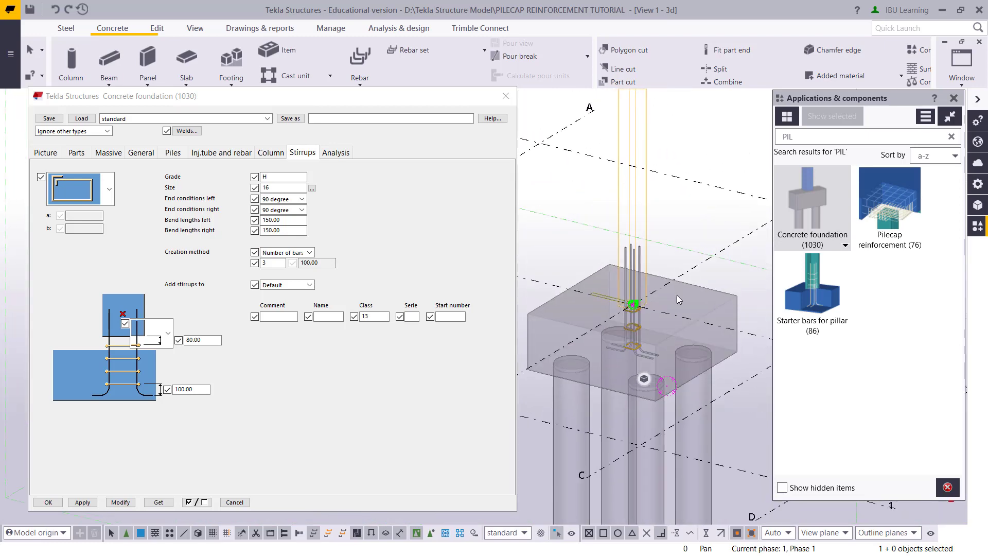
scroll(685, 237, down, 2)
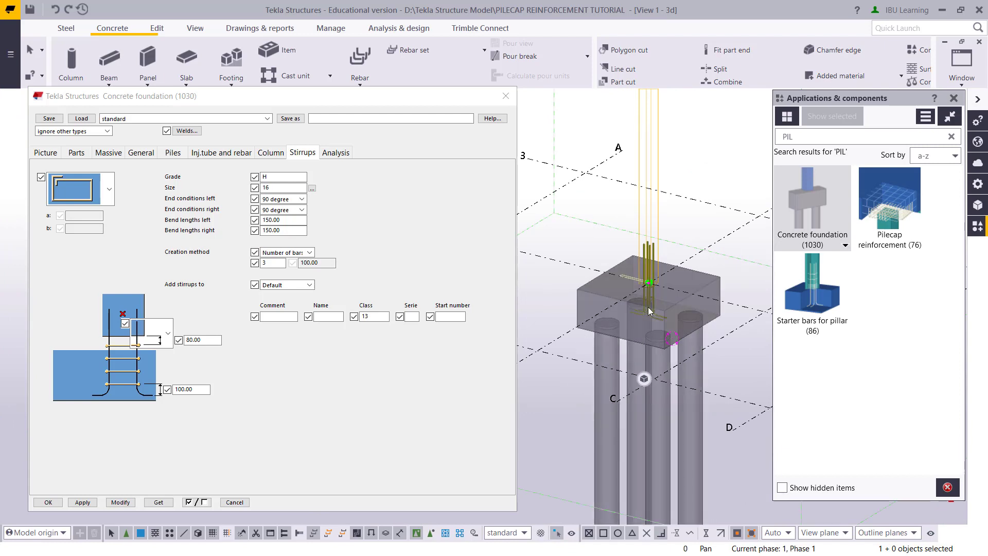
scroll(647, 307, down, 2)
ctrl+middle_drag(647, 307, 498, 102)
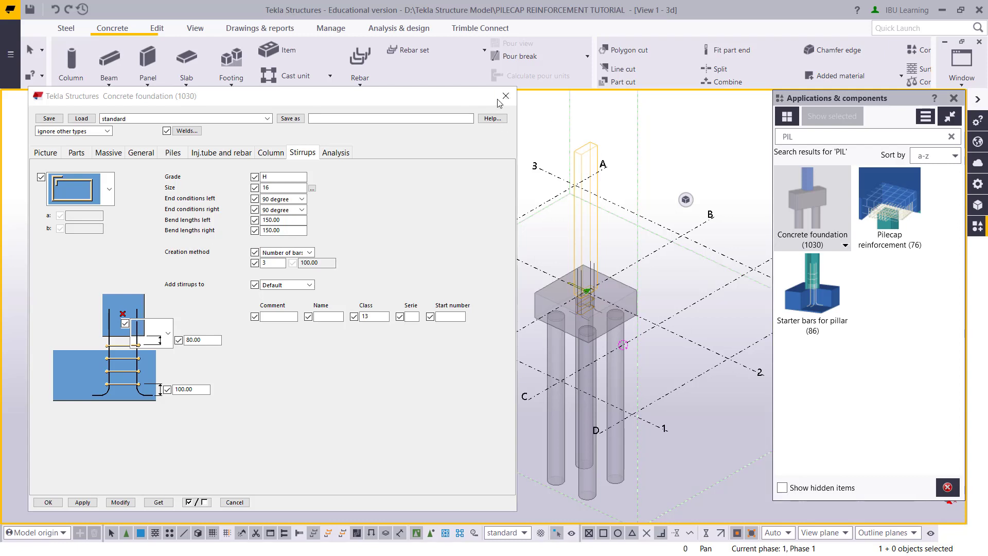
click(505, 96)
Add the Pilecap reinforcement (76) component to the concrete pile cap and inspect the generated bars.
scroll(522, 275, up, 1)
middle_drag(643, 267, 463, 249)
click(889, 203)
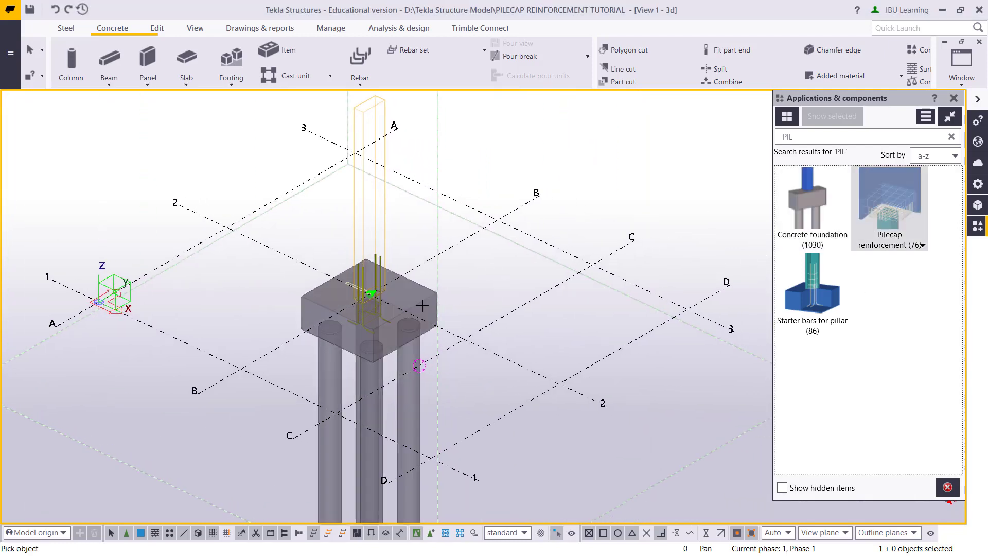
scroll(422, 304, up, 3)
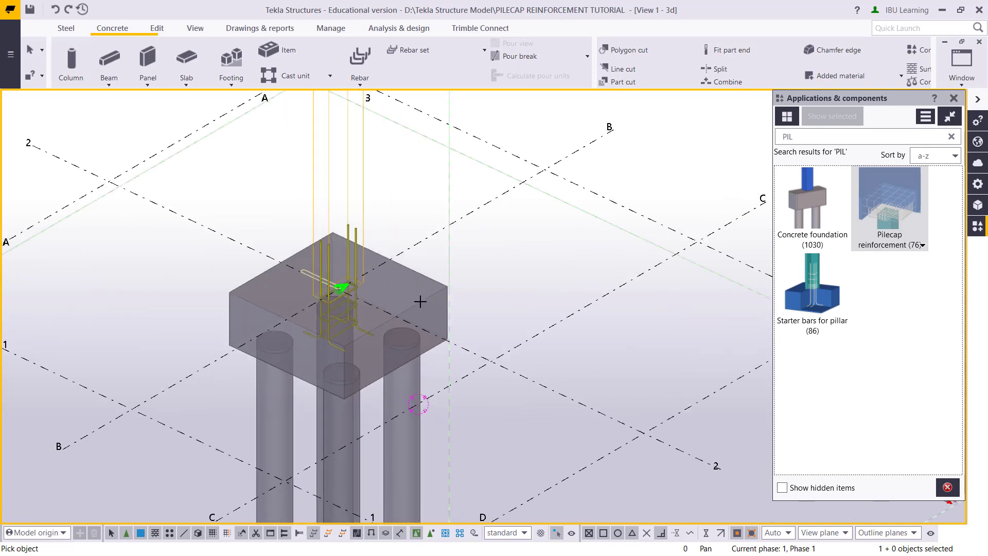
click(426, 295)
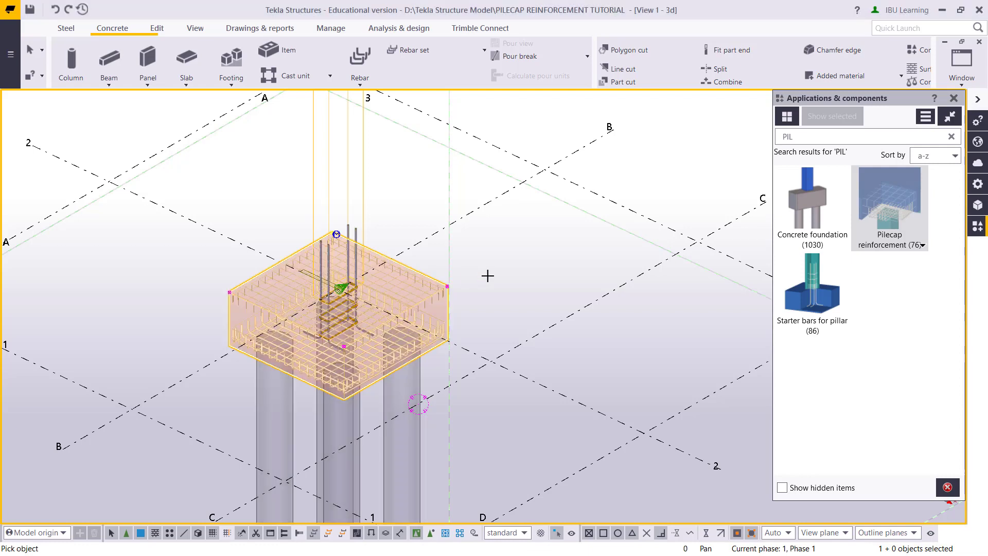
scroll(458, 321, up, 2)
scroll(458, 321, up, 3)
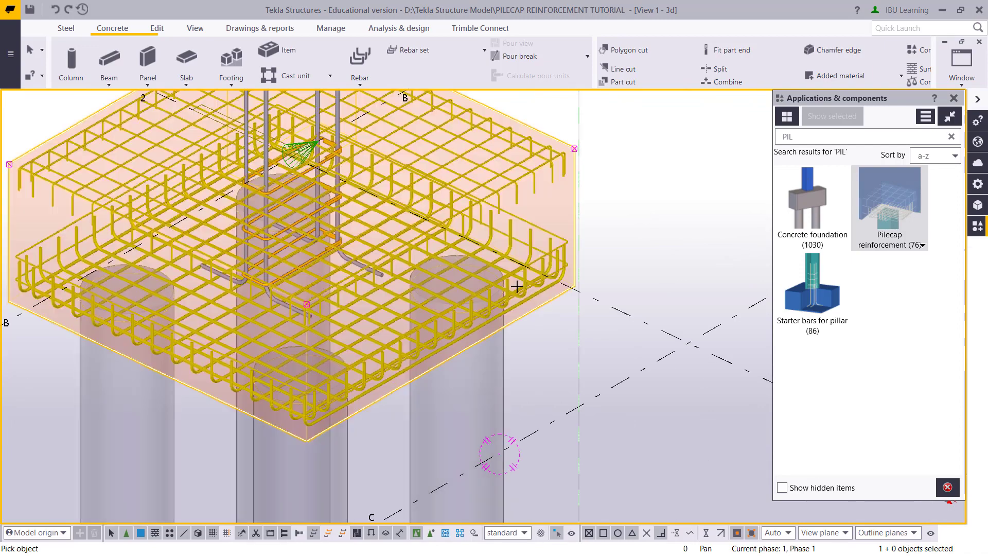
scroll(516, 280, down, 1)
scroll(598, 236, down, 2)
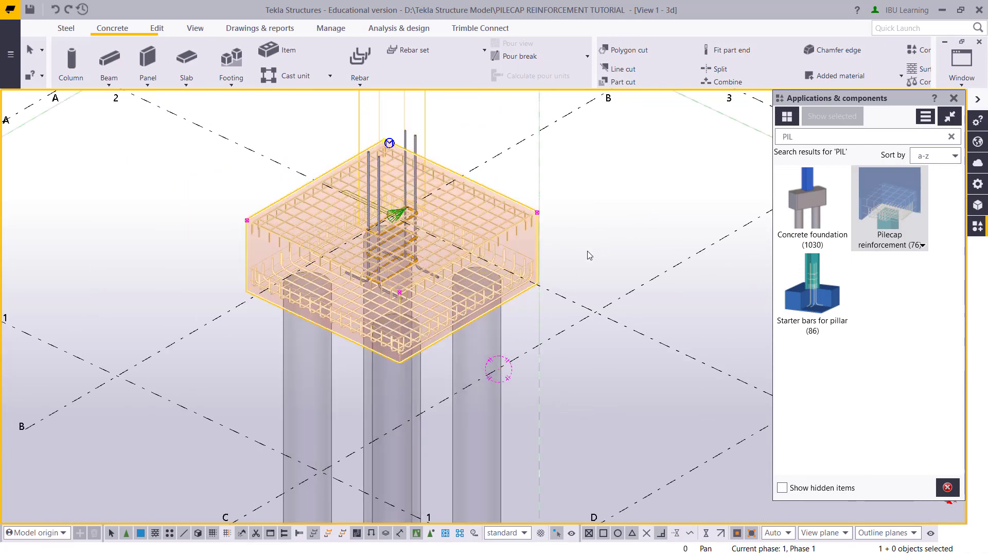
scroll(587, 256, up, 2)
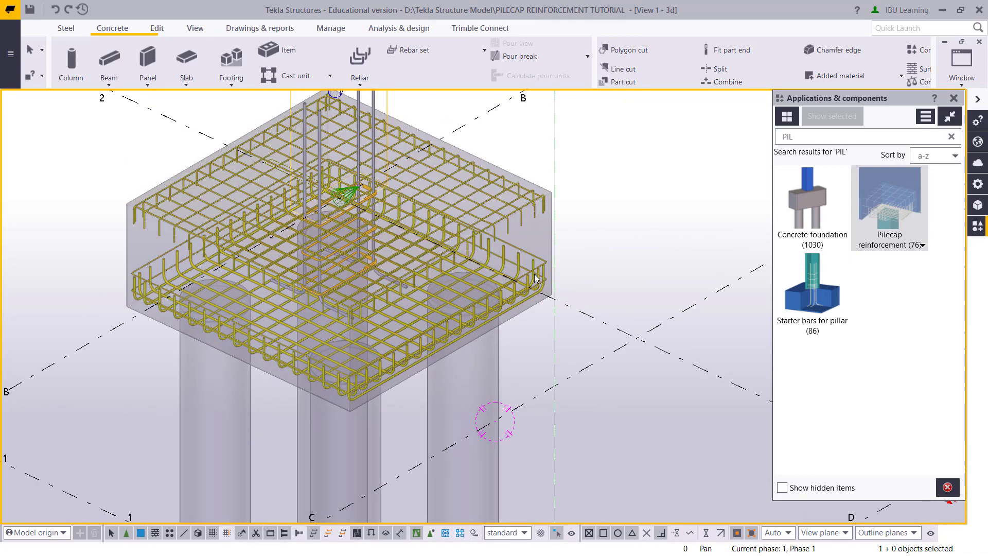
Open the pile cap reinforcement's properties and close the component catalogue so the pile cap stays in view.
double_click(535, 278)
click(949, 116)
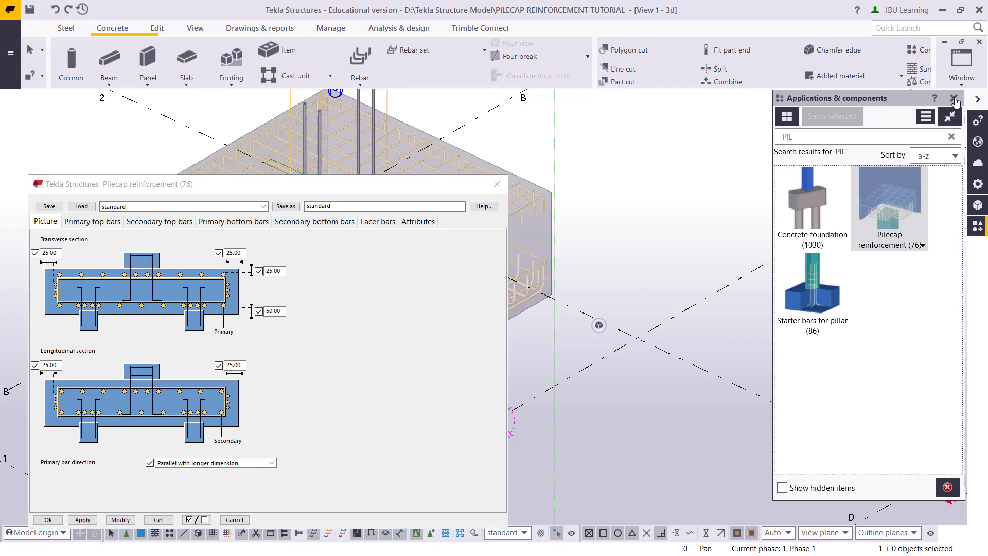
middle_drag(828, 252, 962, 257)
scroll(720, 257, down, 2)
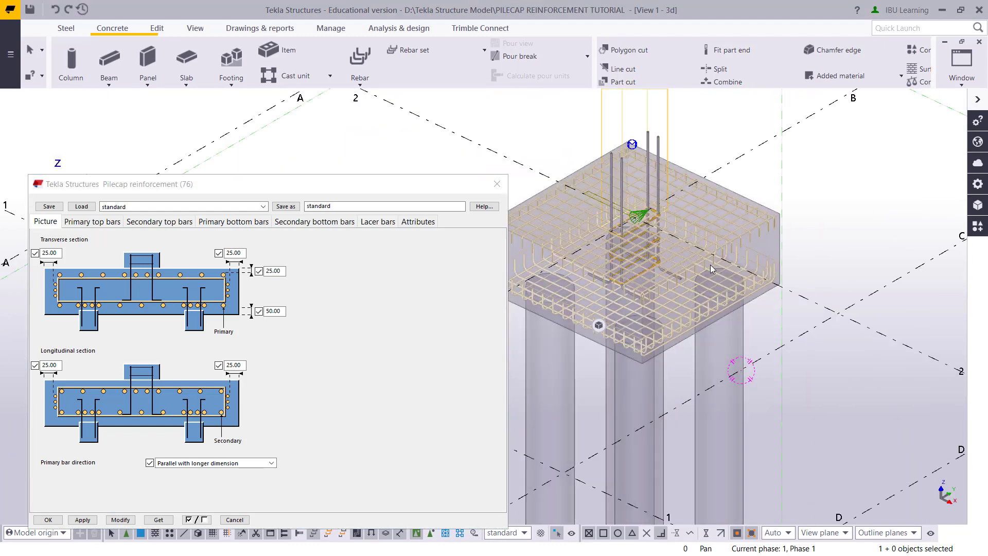
drag(355, 185, 344, 152)
Set the pile cap reinforcement's bottom cover to 125 mm and its top cover to 25 mm in the transverse section.
click(48, 219)
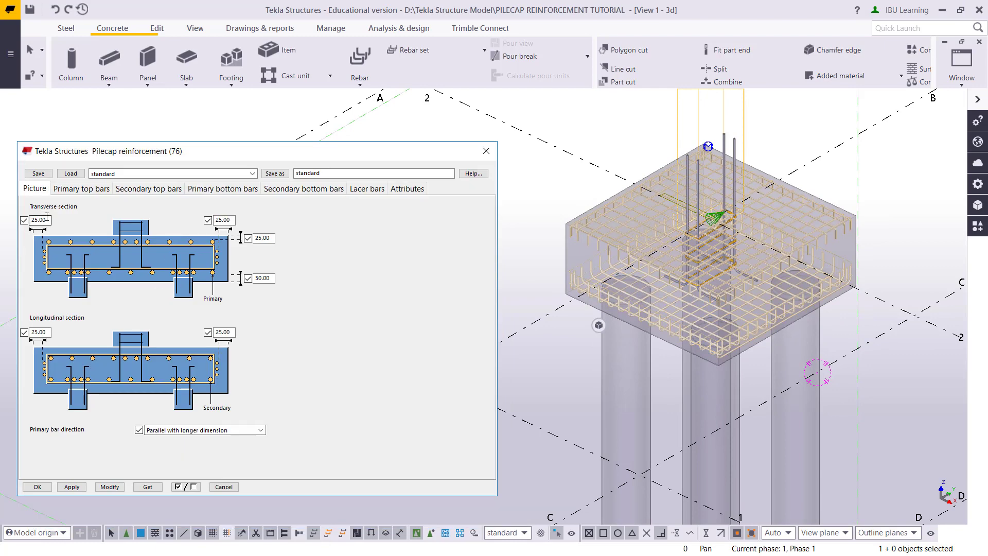
drag(48, 219, 21, 229)
drag(266, 279, 243, 288)
text(125)
click(273, 237)
drag(271, 237, 209, 238)
text(50)
text(25)
Set the bar size to 20 for both the primary and the secondary top bars.
click(81, 189)
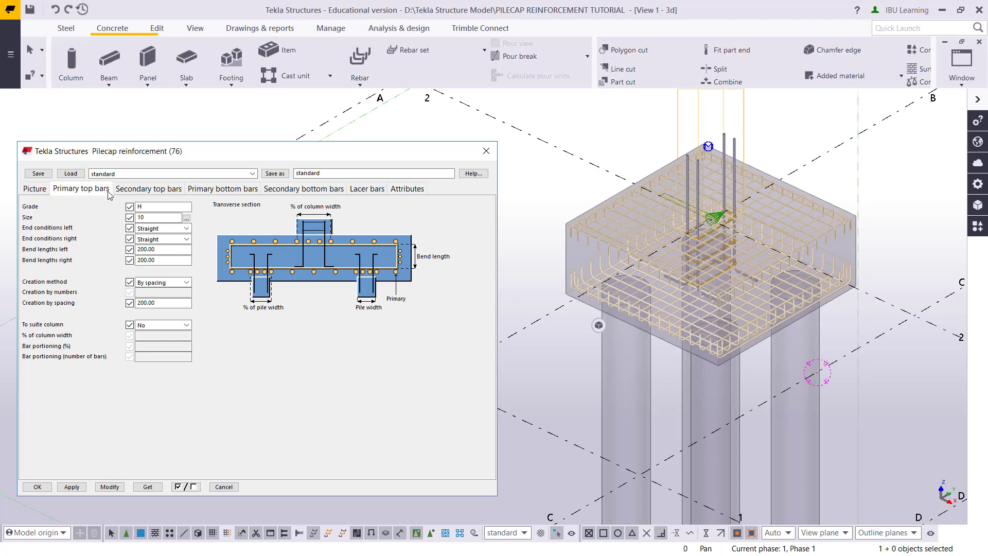
click(145, 190)
click(75, 191)
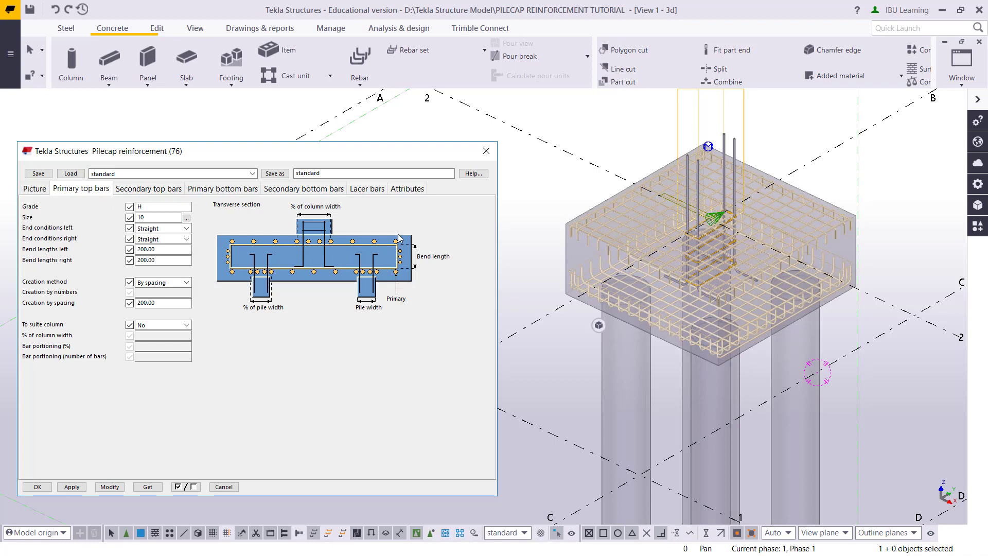
double_click(157, 218)
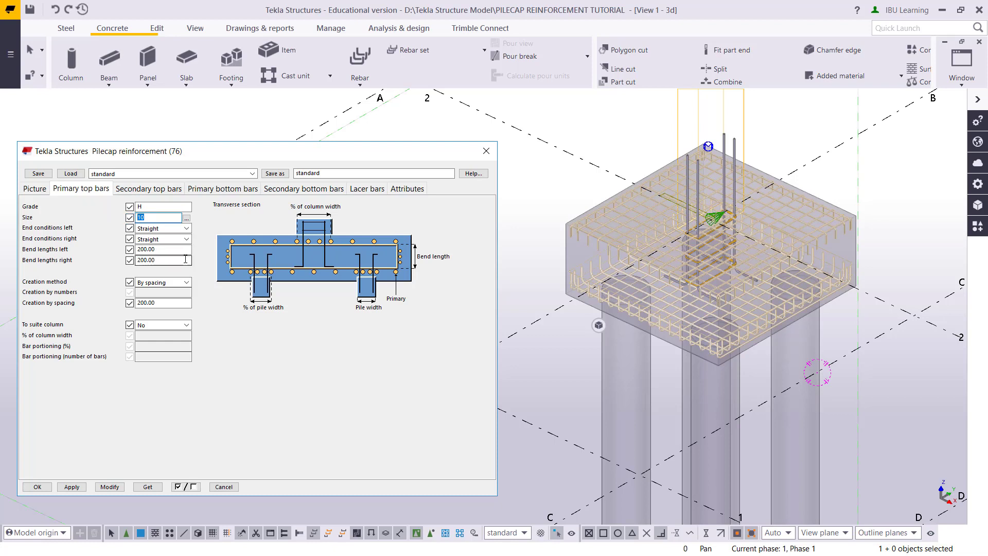
text(20)
click(148, 188)
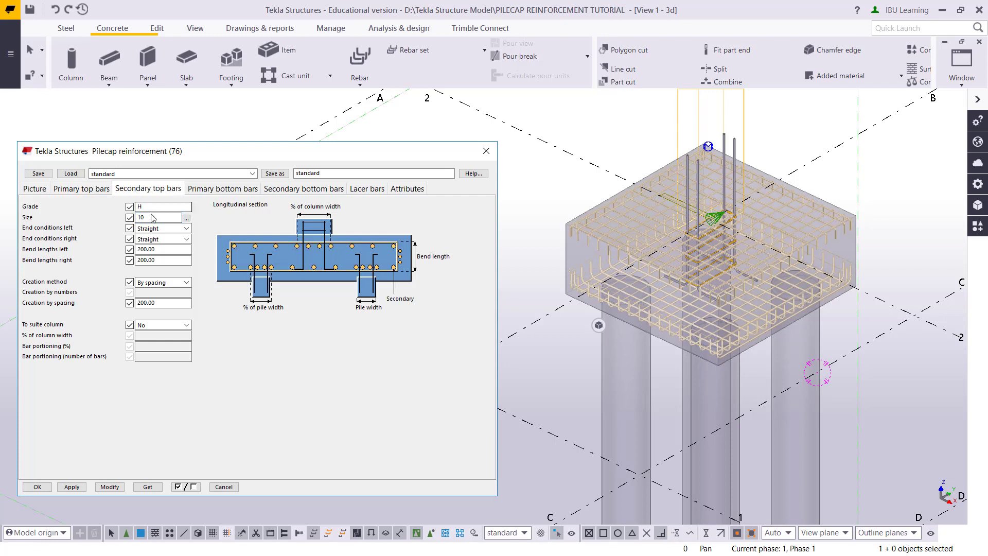
double_click(142, 217)
text(20)
Set the bar size to 25 for both the primary and the secondary bottom bars.
click(207, 189)
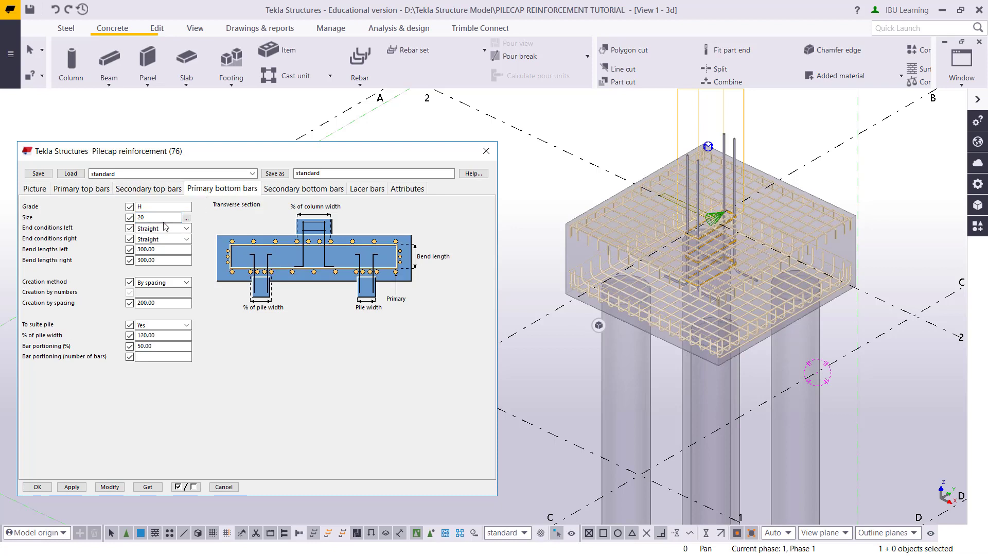
double_click(137, 217)
text(25)
click(281, 190)
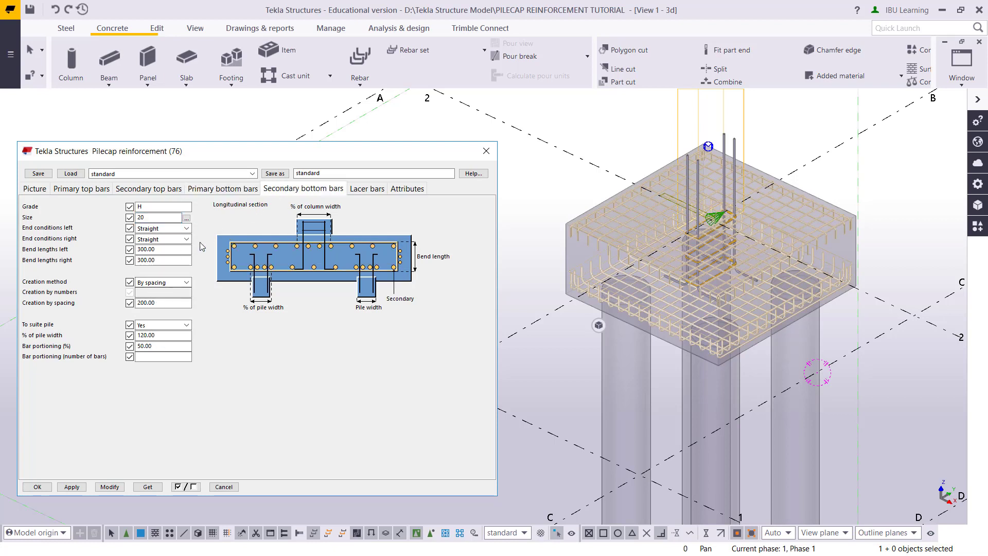
double_click(161, 218)
text(25)
Set the left and right bend lengths of the secondary bottom bars to 600 mm each.
double_click(163, 249)
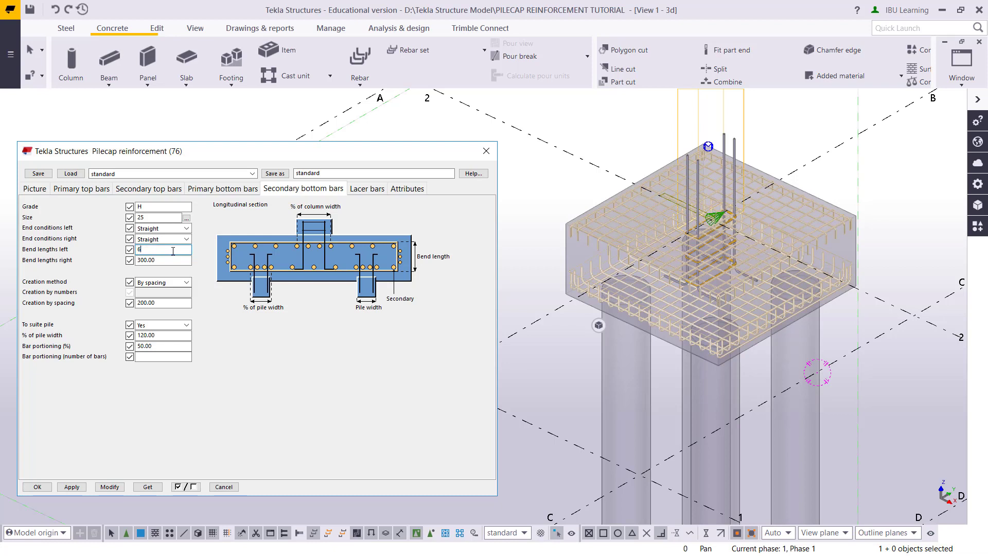
text(00)
click(161, 259)
text(600)
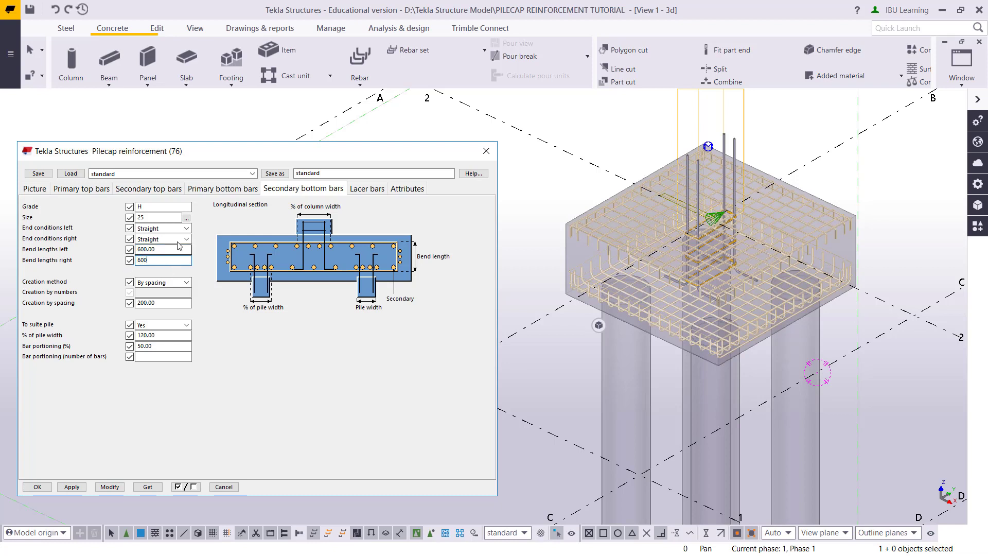
Set the left and right bend lengths of the primary and secondary top bars to 600 mm.
click(157, 191)
click(81, 189)
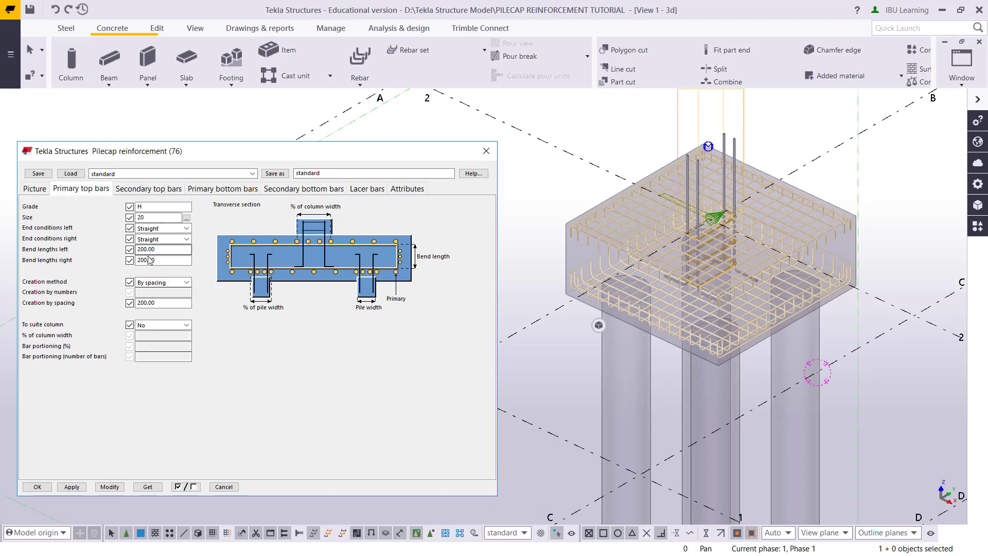
double_click(161, 249)
text(600)
double_click(165, 260)
text(6000)
click(149, 188)
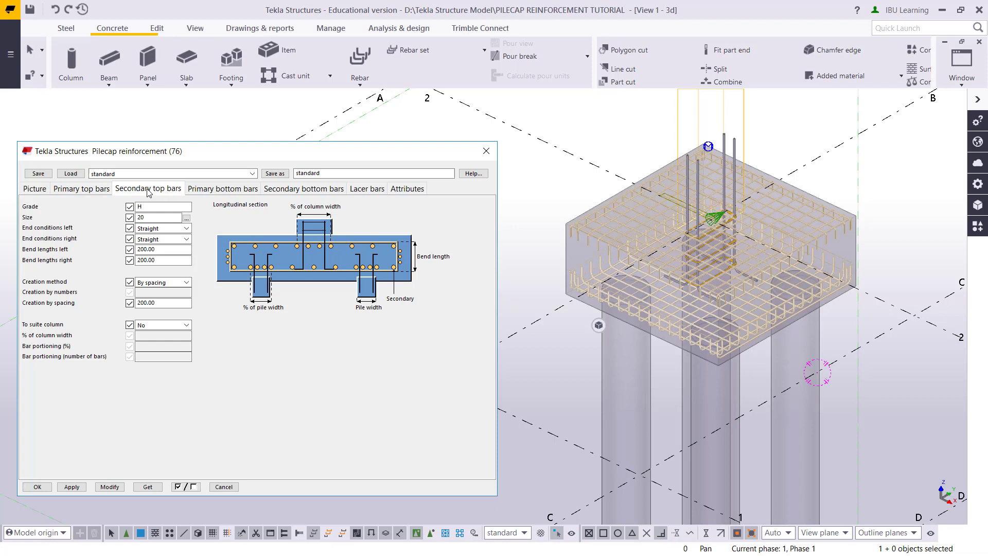
double_click(167, 248)
text(600)
double_click(165, 260)
Match the primary bottom bars' bend lengths to the secondary bottom bars, then apply the changes to the pile cap reinforcement and inspect it.
click(204, 195)
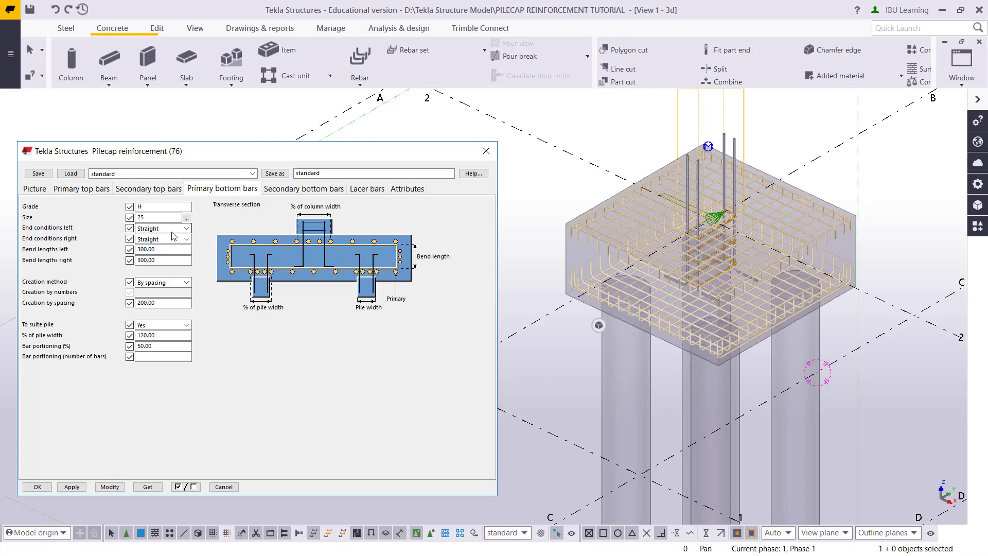
click(154, 249)
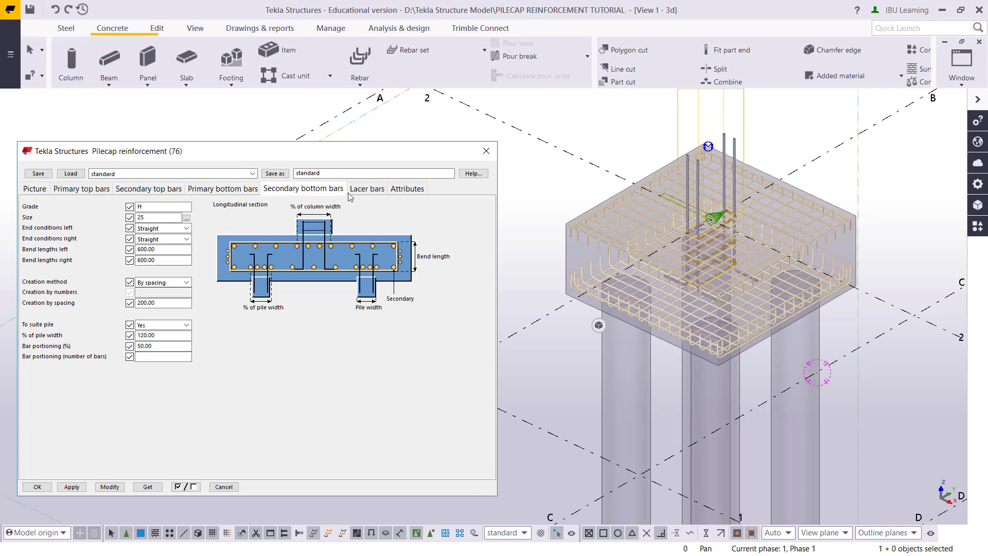
click(109, 487)
scroll(792, 332, up, 3)
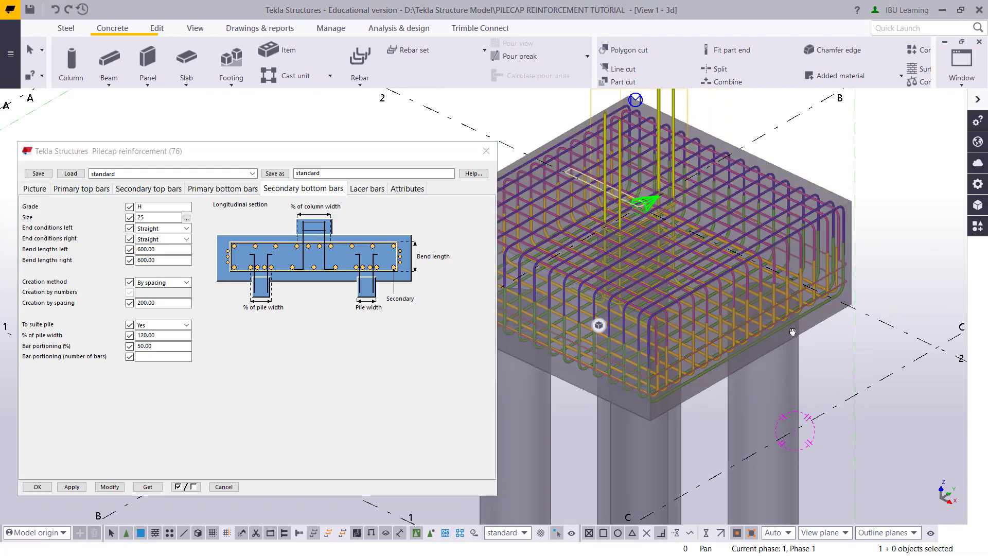
middle_drag(586, 334, 647, 305)
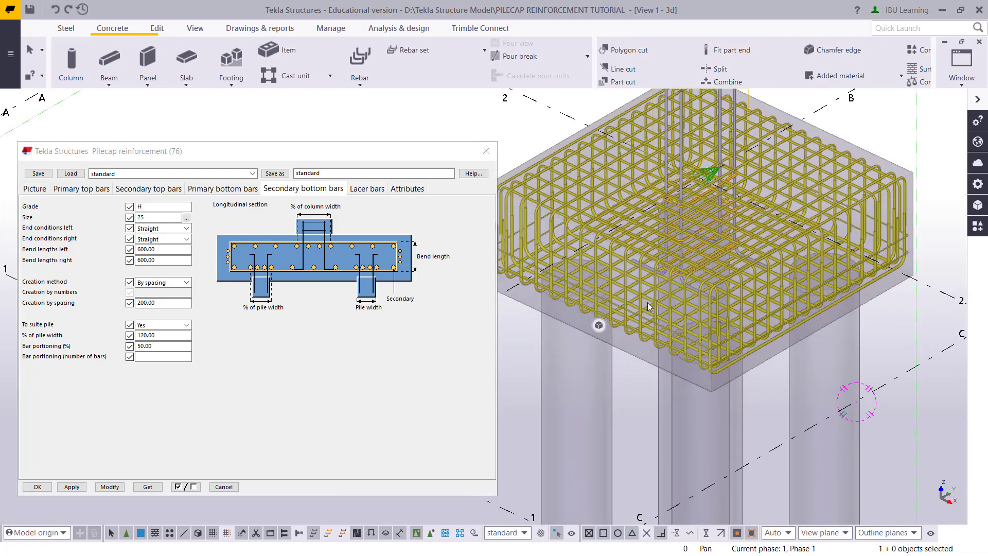
scroll(647, 305, up, 3)
scroll(625, 317, down, 2)
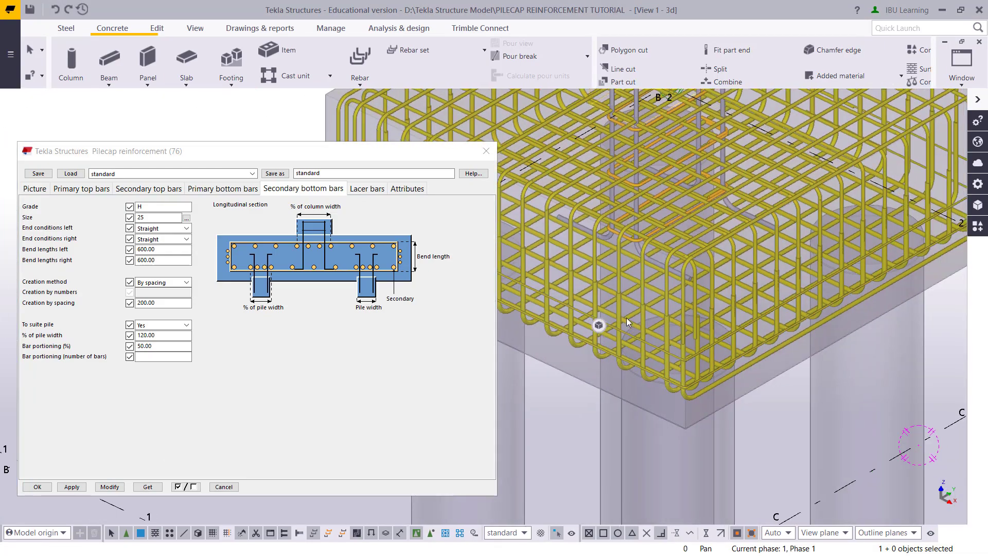
scroll(812, 255, down, 2)
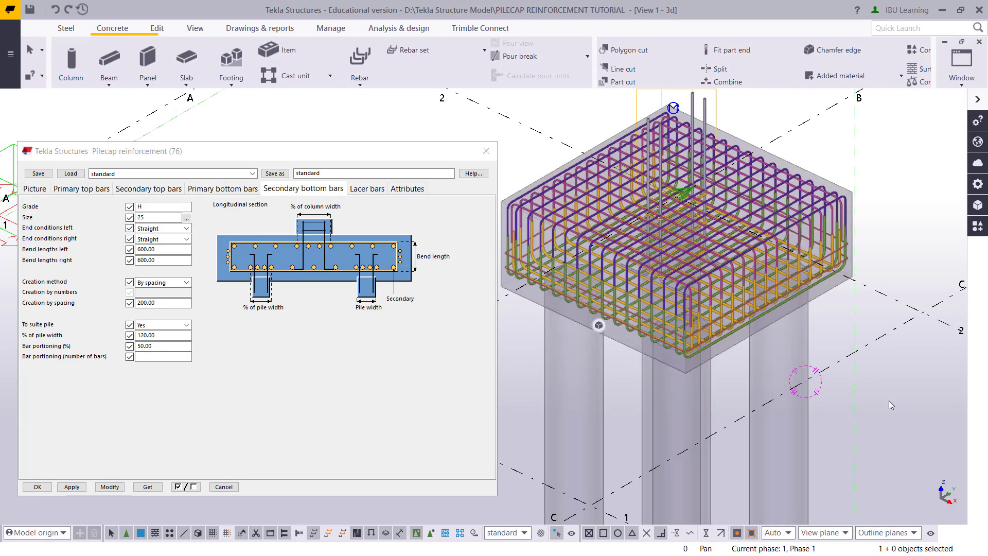
Set the end distance of lacer bar Lc1 to 900 mm and apply the change to the pile cap reinforcement.
click(366, 189)
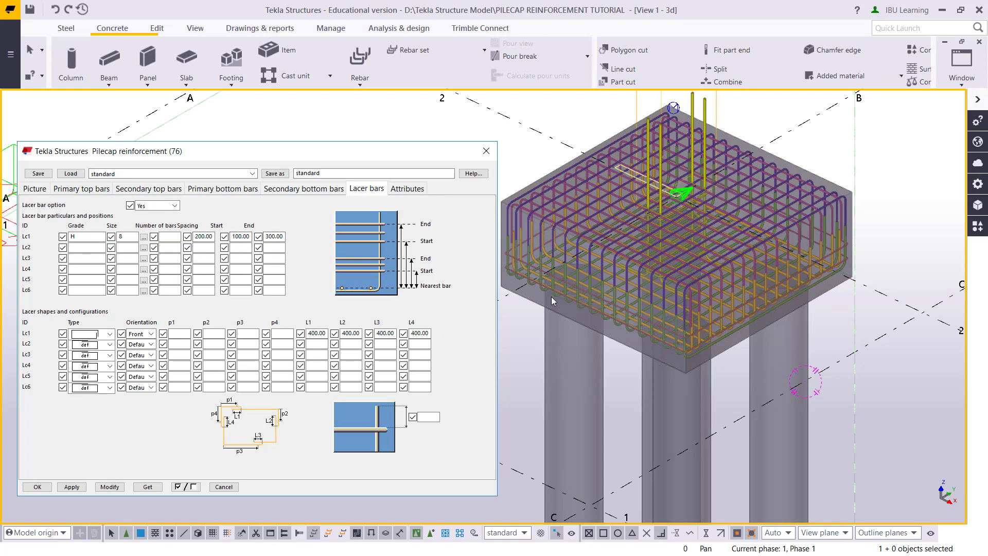
ctrl+middle_drag(749, 346, 776, 307)
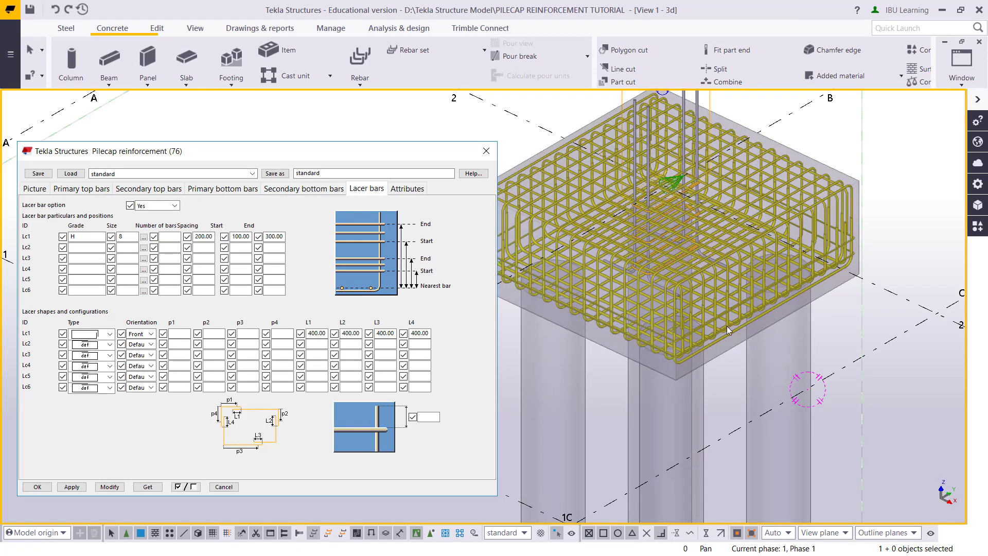
ctrl+middle_drag(713, 353, 710, 323)
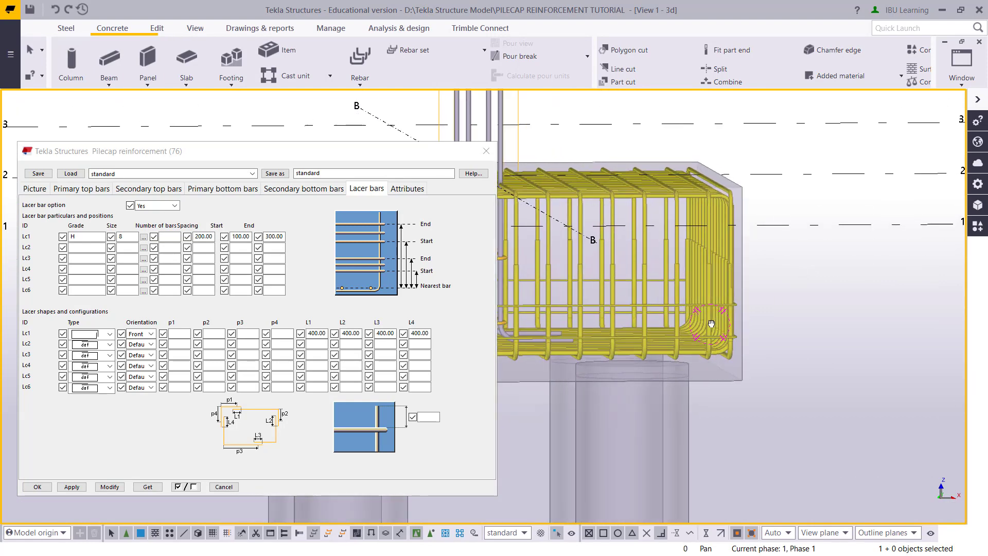
double_click(267, 236)
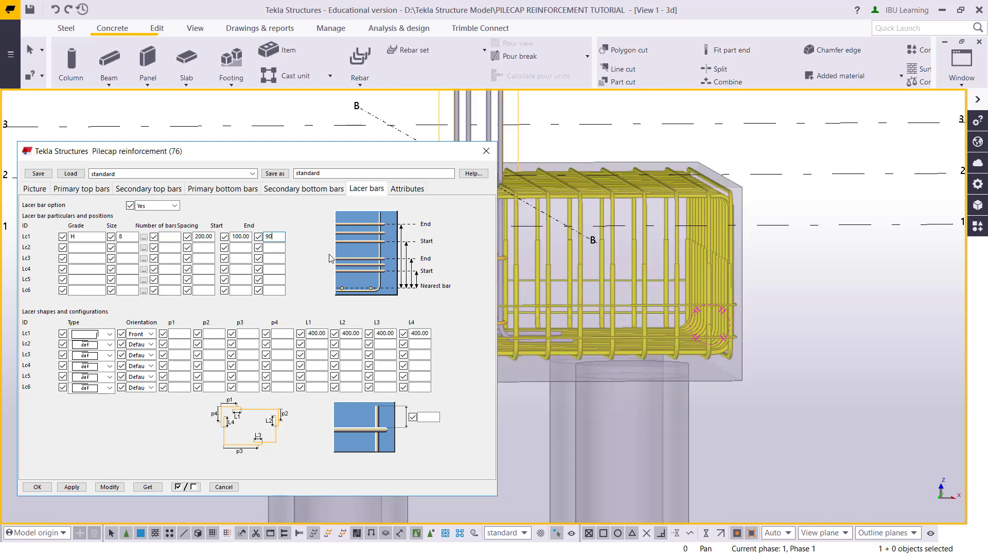
click(110, 486)
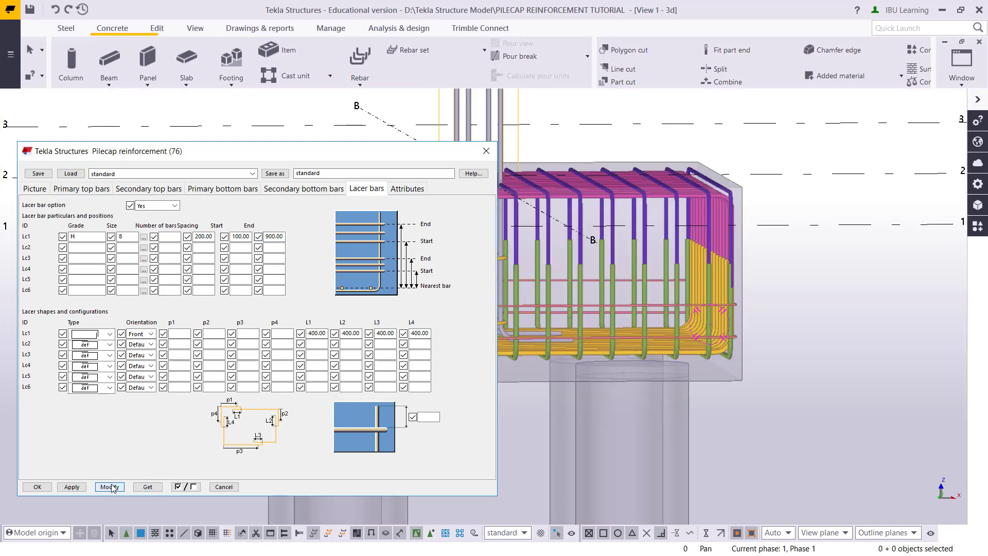
Apply the lacer bar settings to the selected pile cap reinforcement and inspect the bars around the whole cage.
click(690, 305)
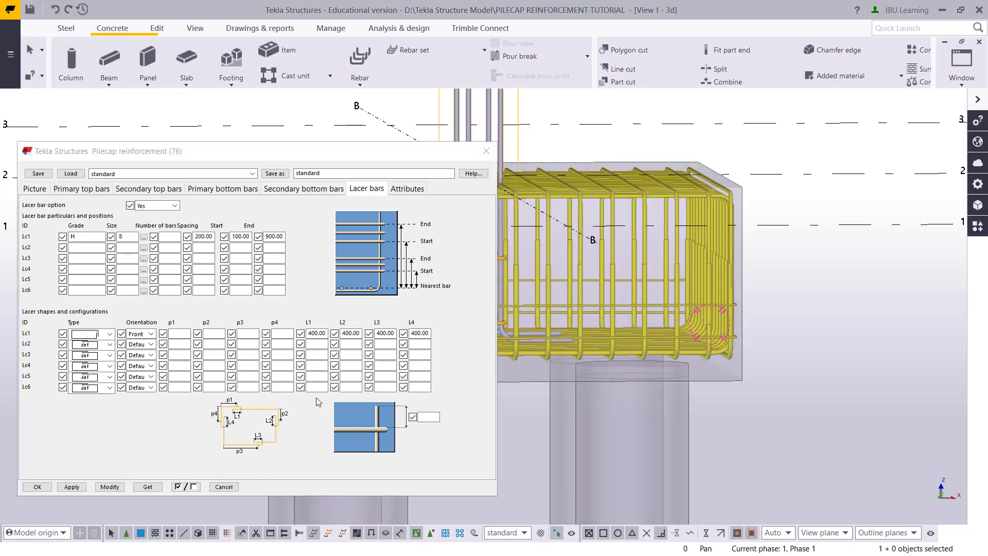
click(119, 487)
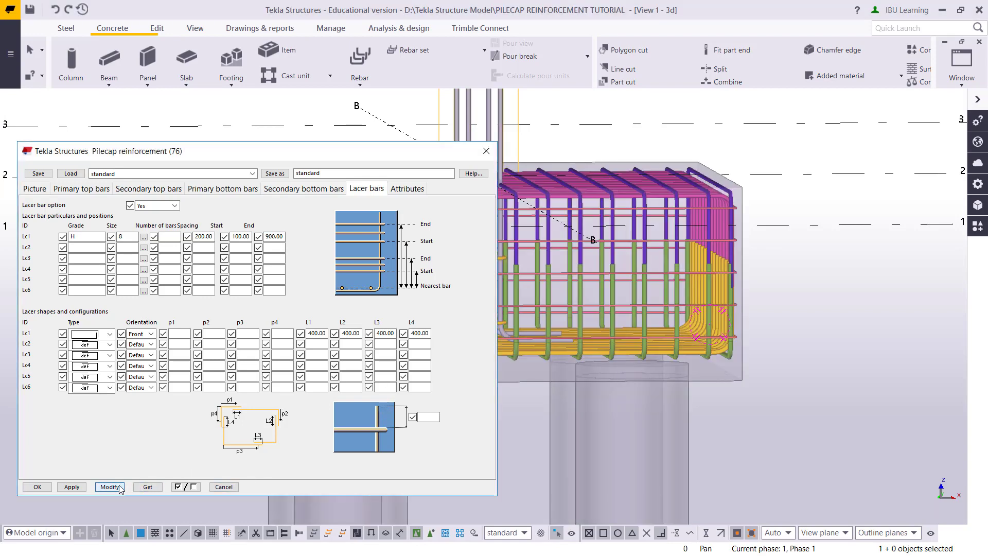
click(726, 276)
middle_drag(726, 254, 821, 252)
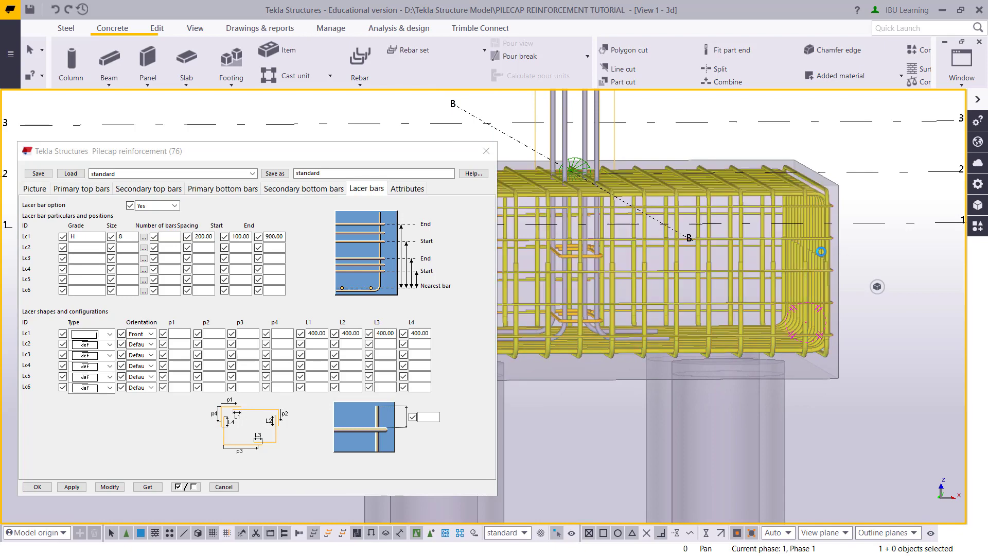
ctrl+middle_drag(772, 306, 485, 245)
key(Escape)
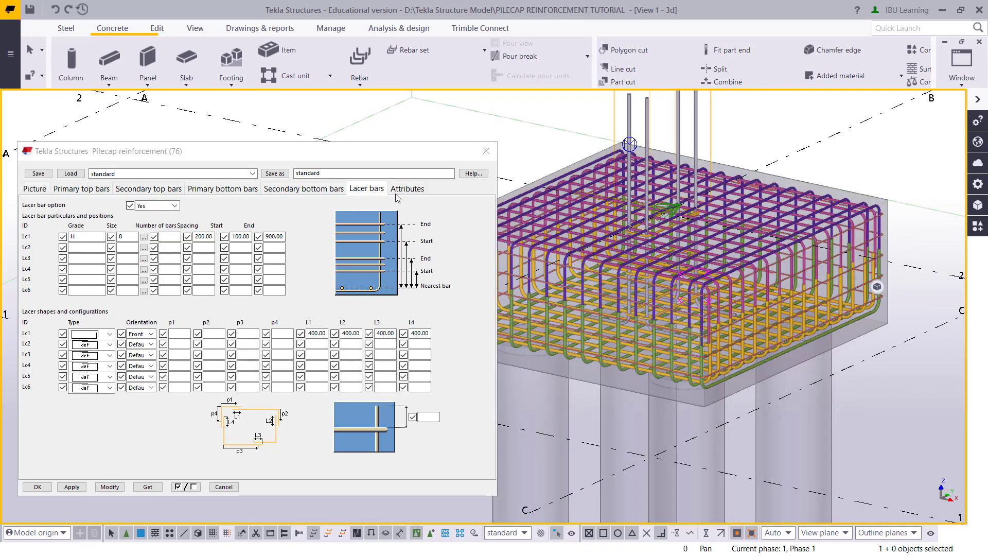
Check the reinforcement attributes, close the Pilecap reinforcement (76) settings and inspect the cage beneath the column.
click(401, 190)
click(486, 150)
mouse_move(661, 332)
ctrl+middle_down()
mouse_move(689, 302)
mouse_move(625, 310)
mouse_move(460, 268)
mouse_move(567, 293)
mouse_move(545, 318)
ctrl+middle_up()
scroll(625, 311, down, 2)
scroll(577, 299, up, 3)
scroll(540, 322, down, 2)
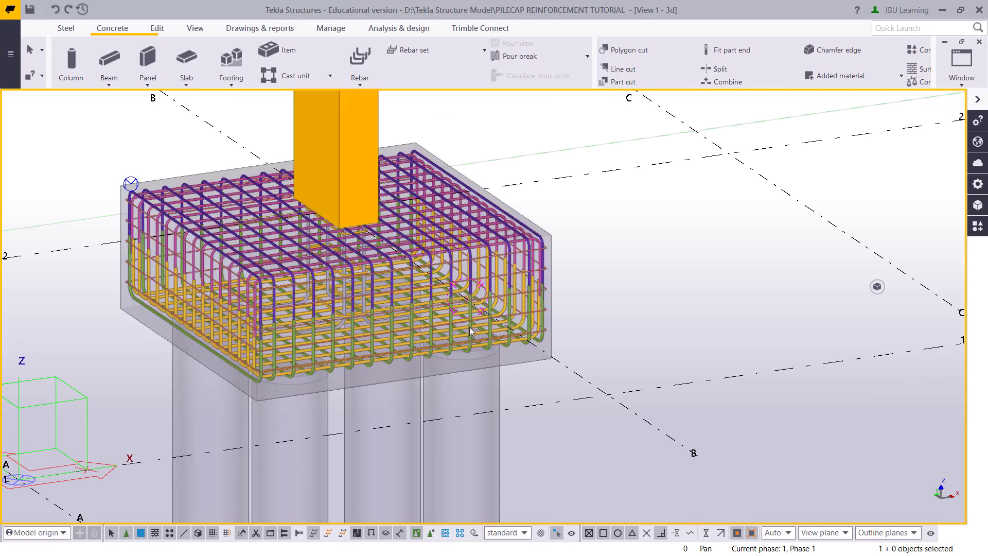
Display the parts fully rendered, create a clip plane on the pile cap's top face and lower it into the cap.
key(ctrl+4)
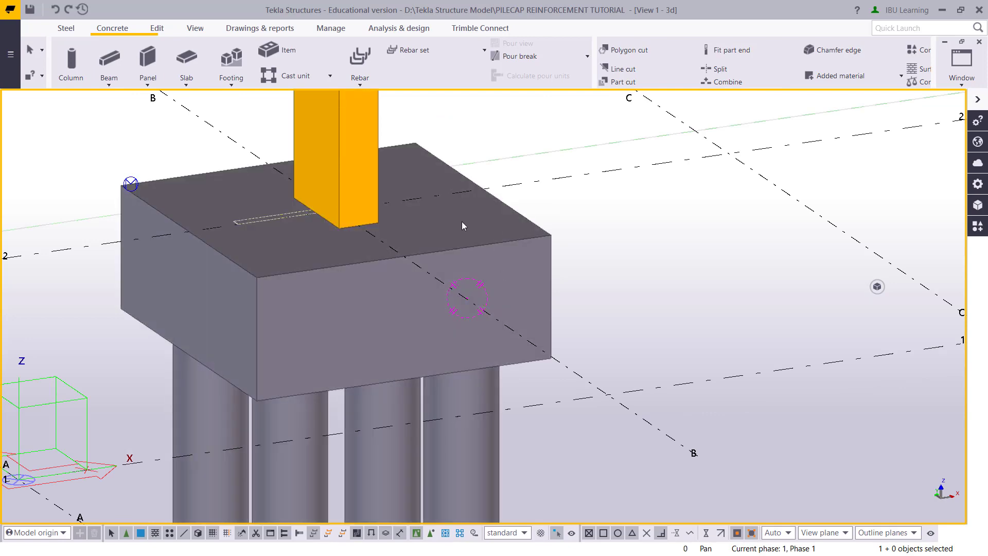
key(shift+x)
click(462, 226)
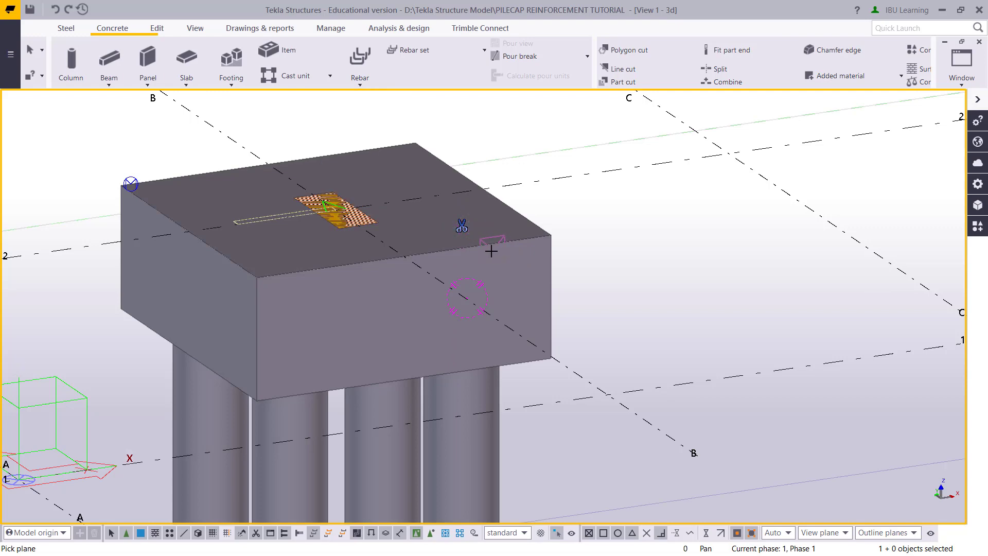
drag(462, 228, 462, 274)
ctrl+middle_drag(463, 324, 372, 323)
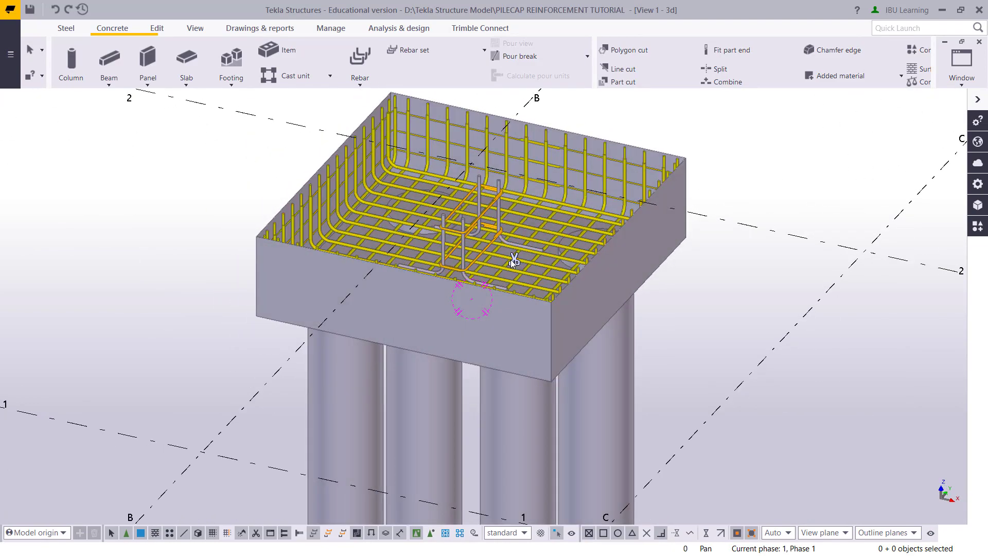
drag(511, 259, 512, 277)
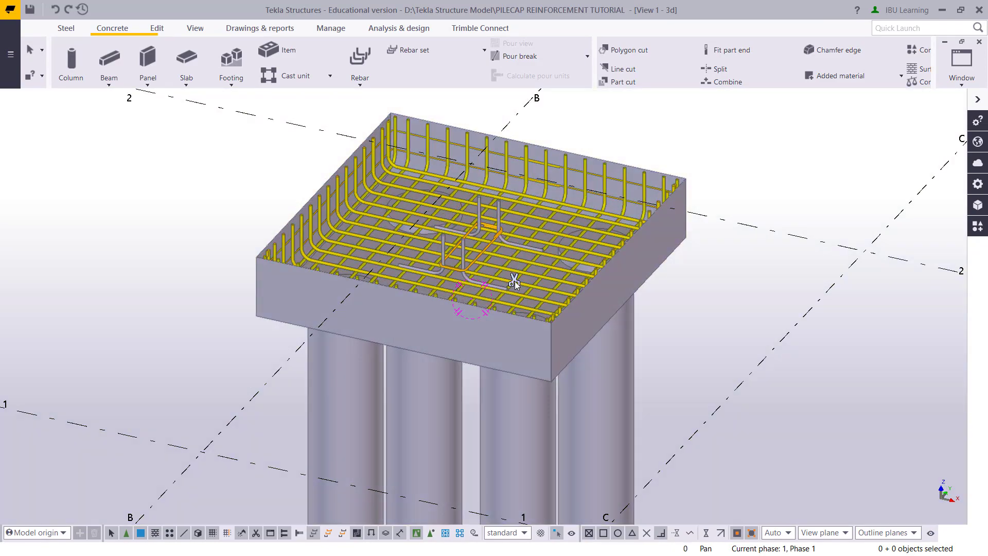
Examine the bottom bars, lacer bars and column starter bars inside the clipped pile cap.
scroll(513, 279, up, 3)
middle_drag(509, 280, 500, 226)
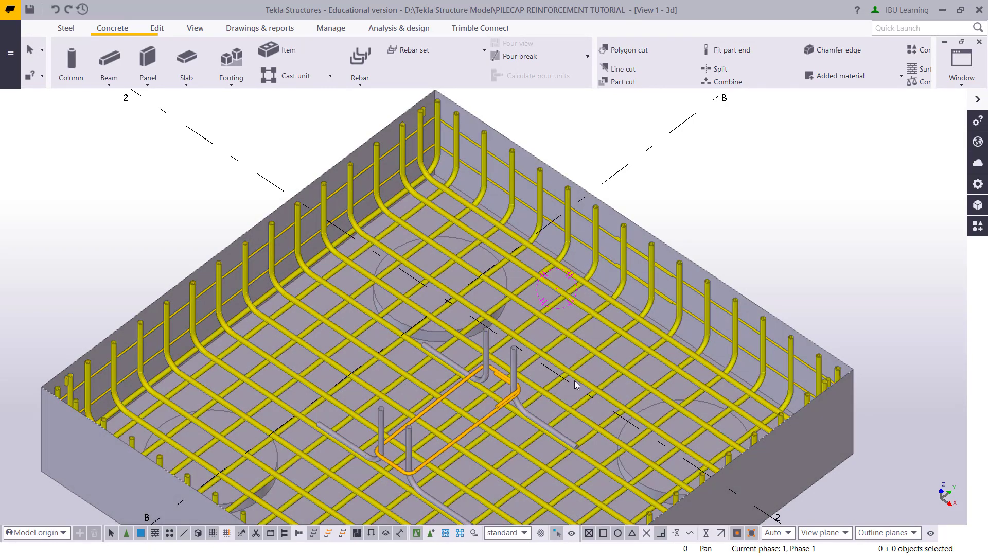
middle_drag(574, 381, 519, 299)
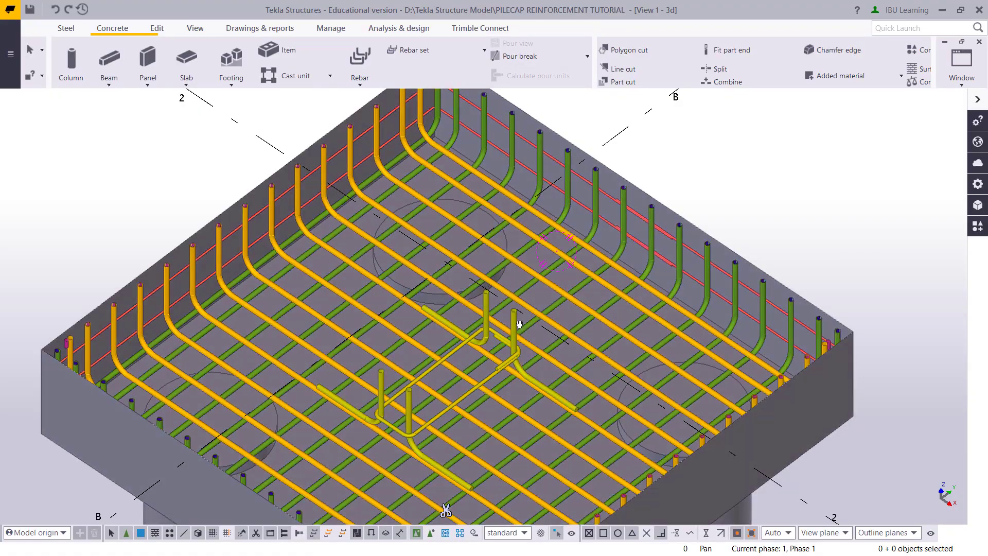
middle_drag(524, 340, 498, 298)
ctrl+middle_drag(369, 373, 472, 308)
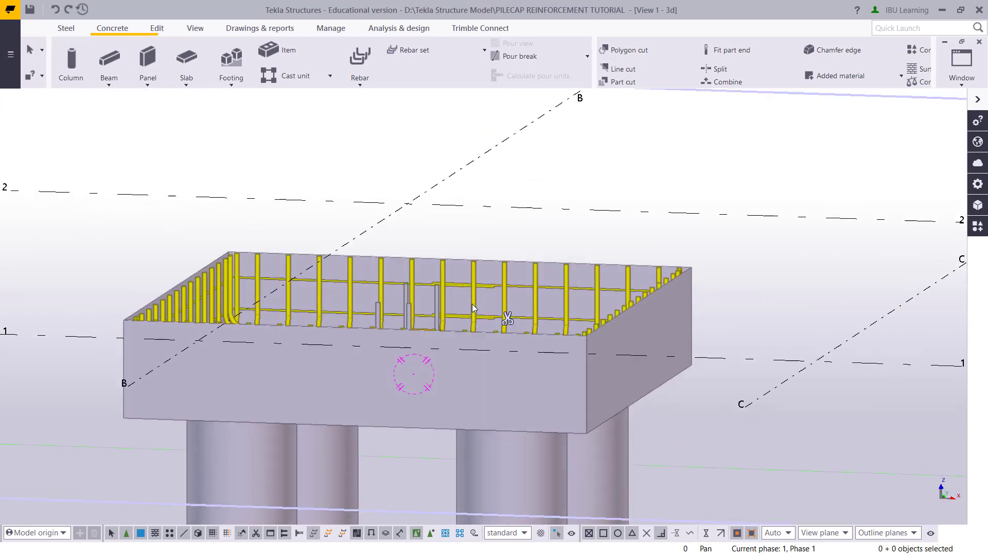